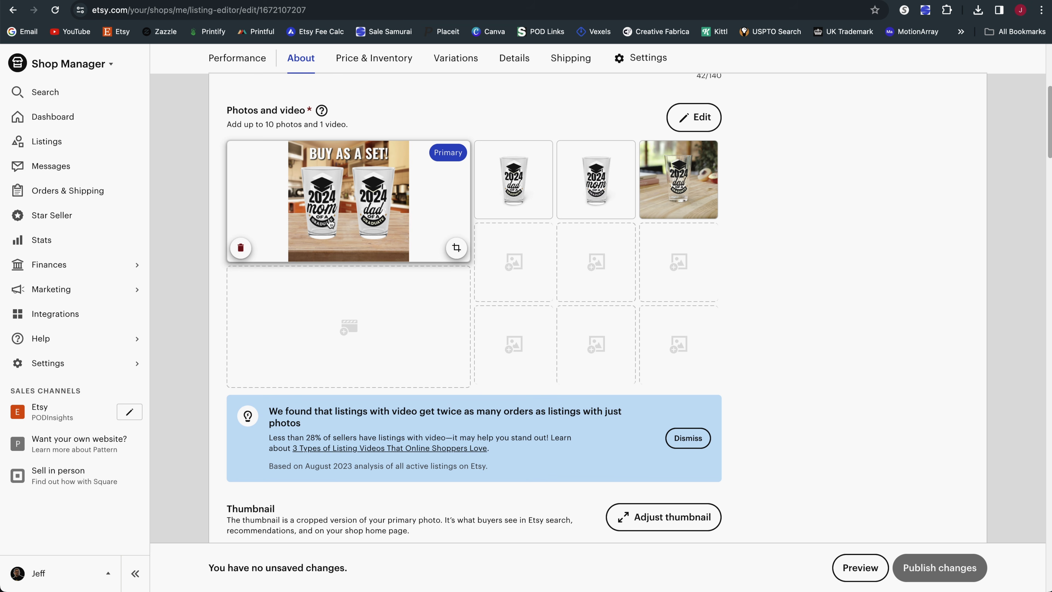
Review the pint glass listing from its photos down to the Design Option variations with their SKUs and prices.
{"action": "scroll", "coordinate": [828, 283], "scroll_direction": "down", "scroll_amount": 10}
{"action": "scroll", "coordinate": [829, 283], "scroll_direction": "down", "scroll_amount": 20}
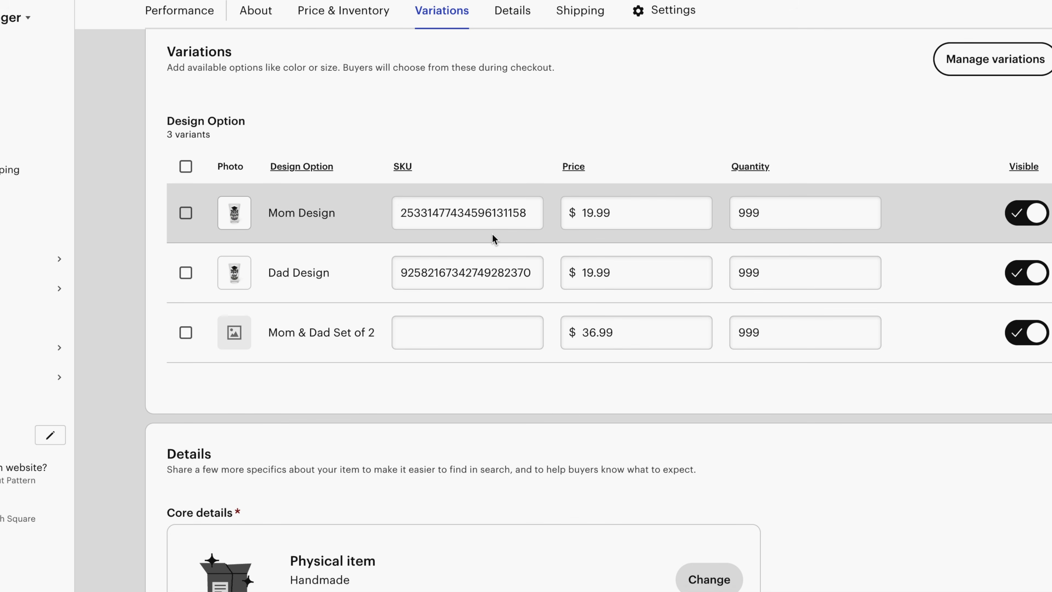
{"action": "scroll", "coordinate": [489, 234], "scroll_direction": "down", "scroll_amount": 1}
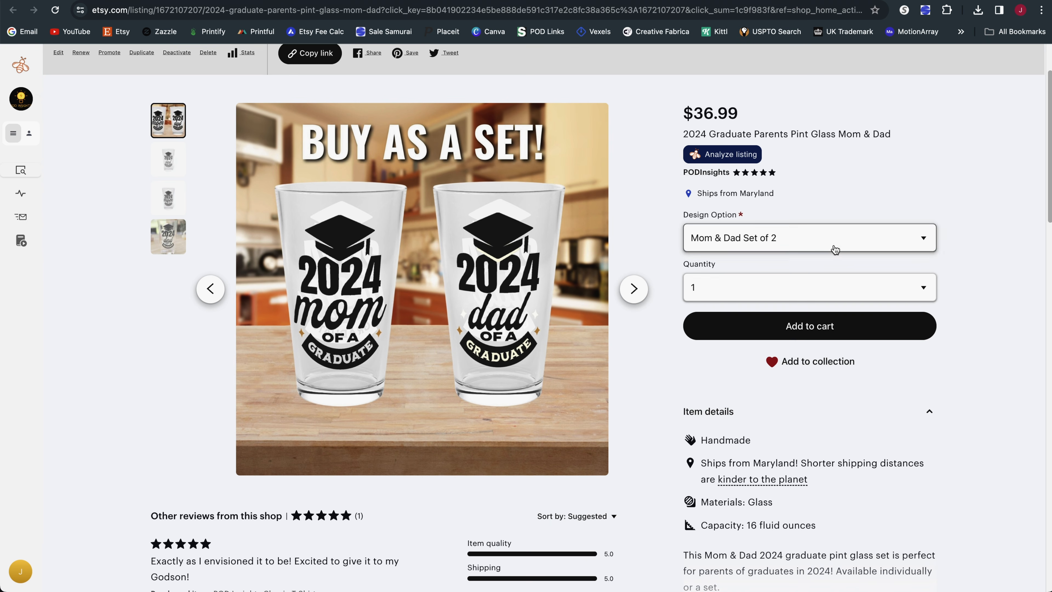
Preview the Mom Design, Dad Design and Mom & Dad Set of 2 options in turn on the public listing page.
{"action": "left_click", "coordinate": [834, 249]}
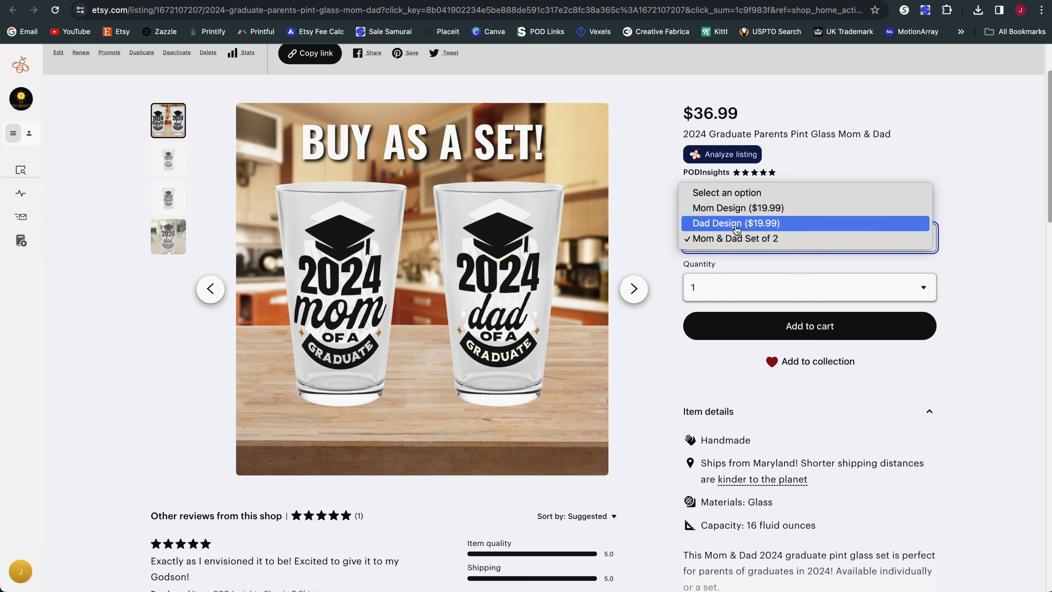
{"action": "left_click", "coordinate": [798, 208]}
{"action": "left_click", "coordinate": [735, 245]}
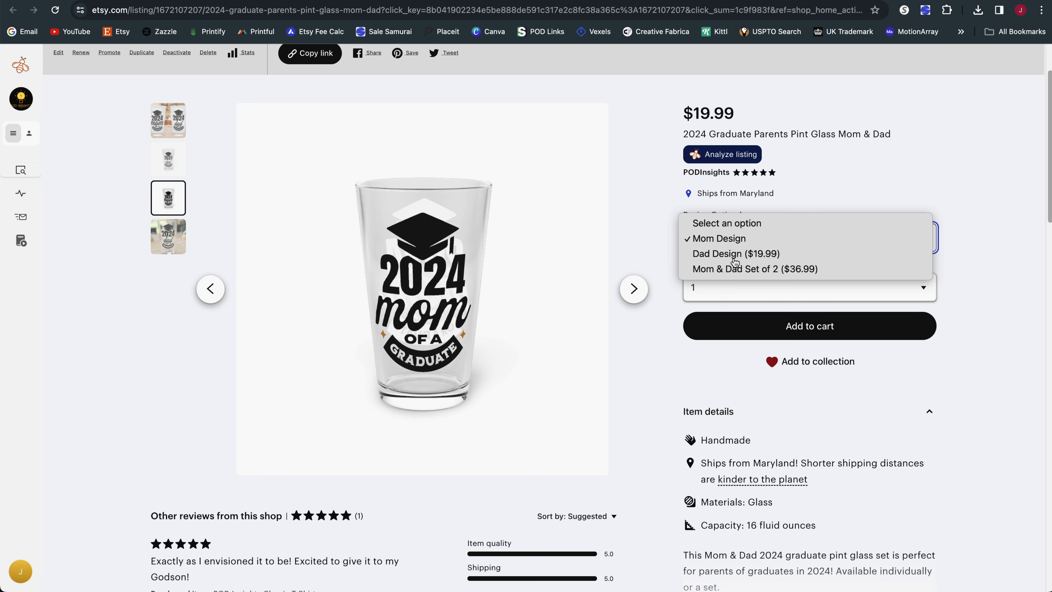
{"action": "left_click", "coordinate": [731, 251]}
{"action": "left_click", "coordinate": [727, 244]}
{"action": "left_click", "coordinate": [728, 254]}
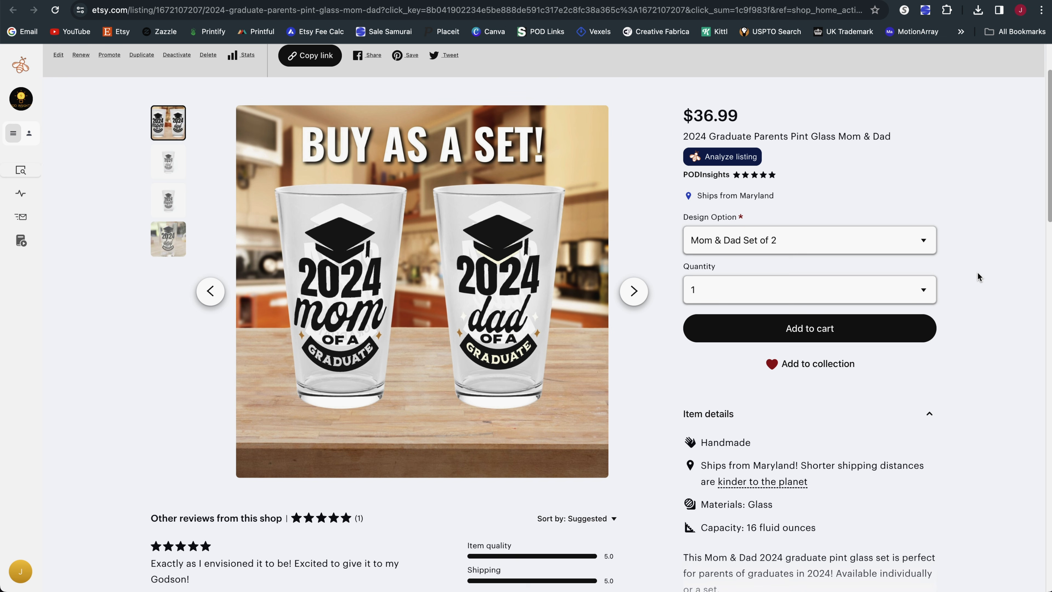
{"action": "scroll", "coordinate": [977, 279], "scroll_direction": "right", "scroll_amount": 5}
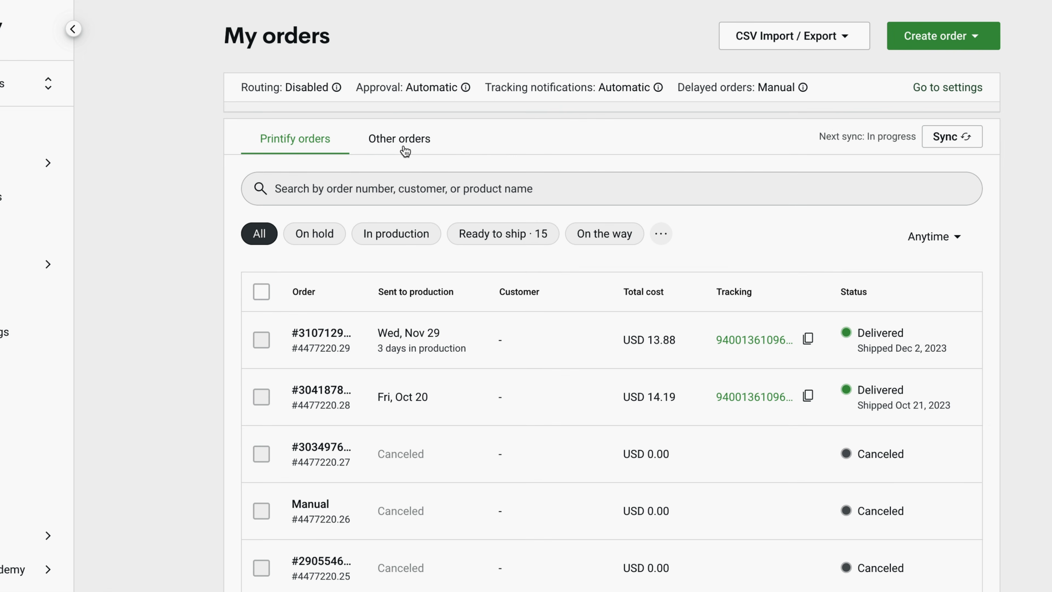
Switch to Printify and view the store's Other orders list.
{"action": "left_click", "coordinate": [400, 147]}
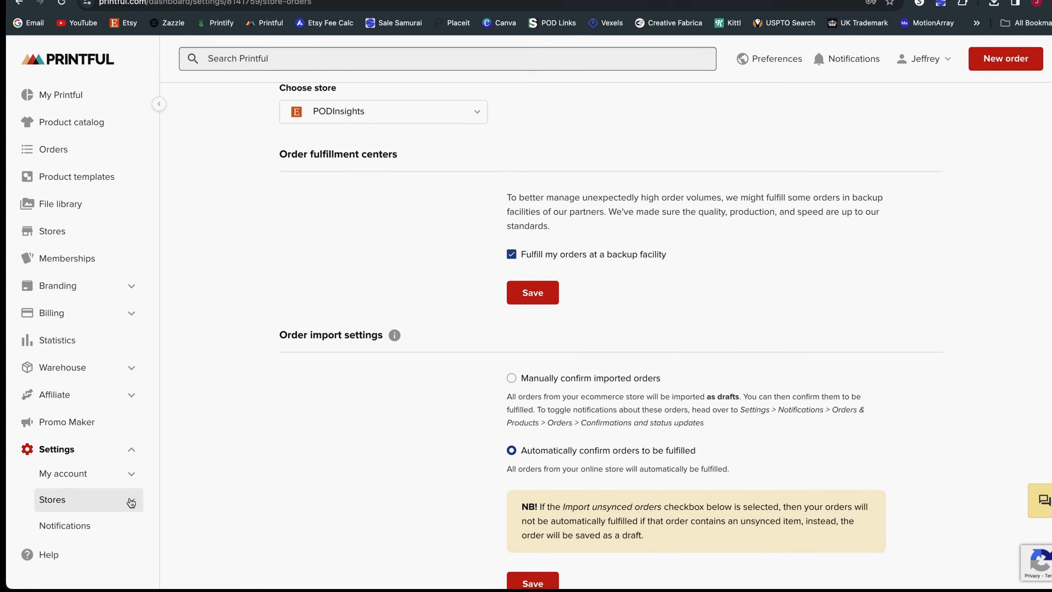
Switch to Printful and review the PODInsights store's order settings, including order import and Sync as you go options.
{"action": "left_click", "coordinate": [67, 505]}
{"action": "scroll", "coordinate": [252, 402], "scroll_direction": "down", "scroll_amount": 5}
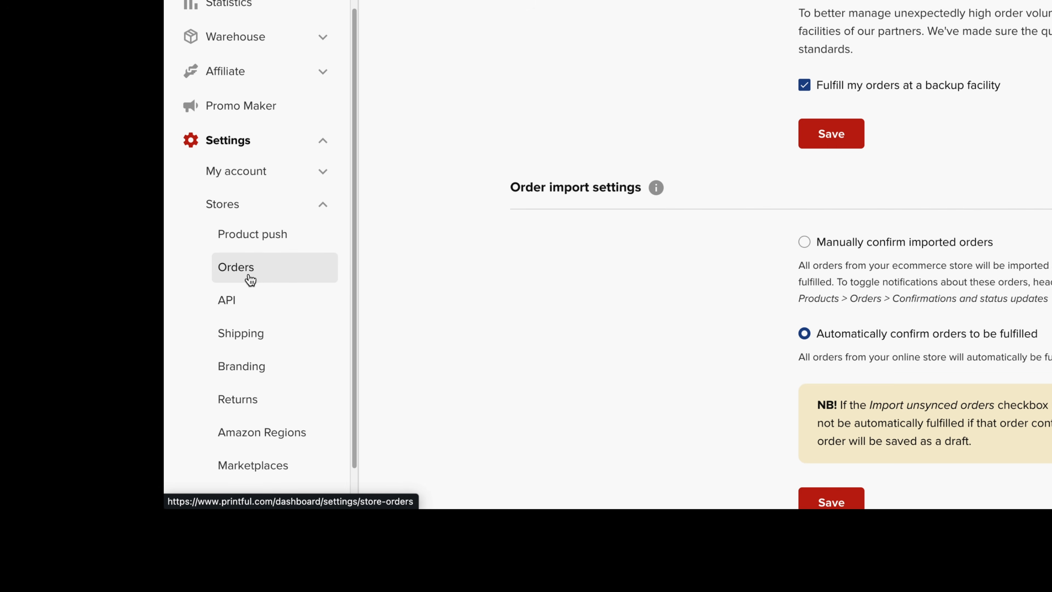
{"action": "scroll", "coordinate": [764, 141], "scroll_direction": "up", "scroll_amount": 2}
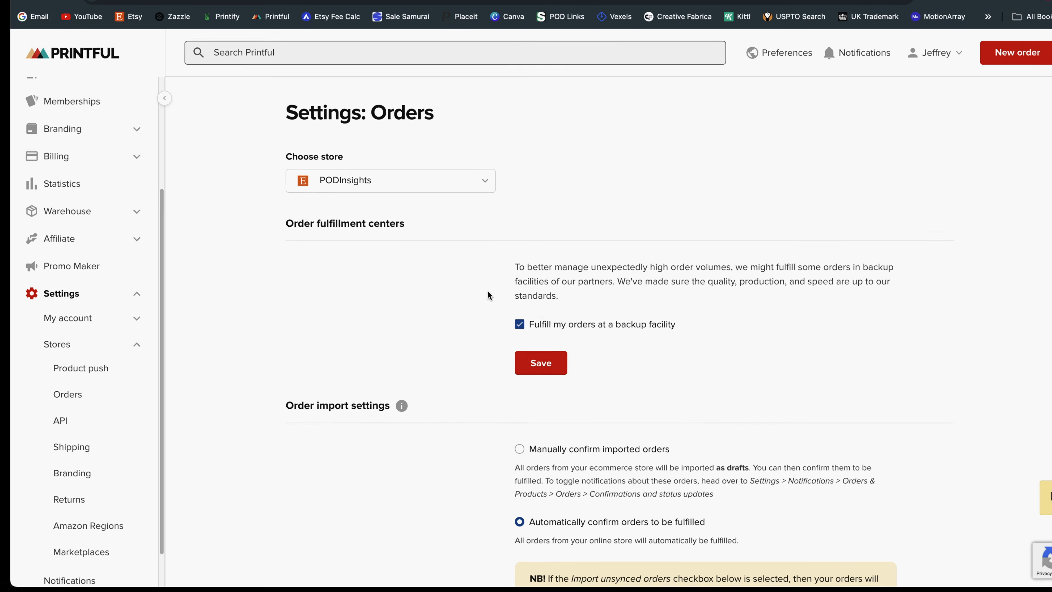
{"action": "scroll", "coordinate": [470, 305], "scroll_direction": "down", "scroll_amount": 10}
{"action": "scroll", "coordinate": [470, 305], "scroll_direction": "down", "scroll_amount": 4}
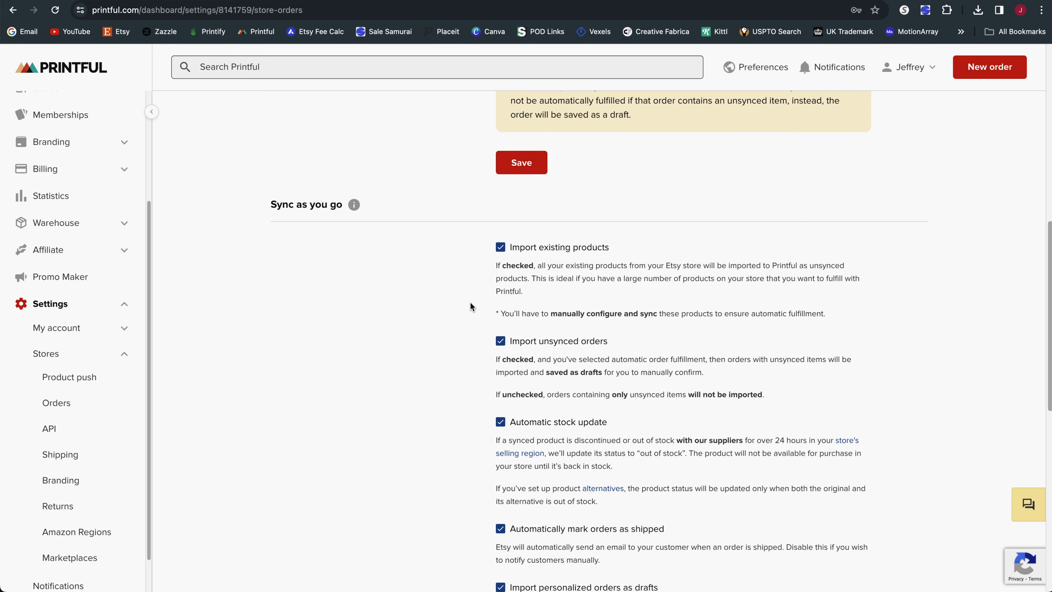
{"action": "scroll", "coordinate": [408, 218], "scroll_direction": "down", "scroll_amount": 1}
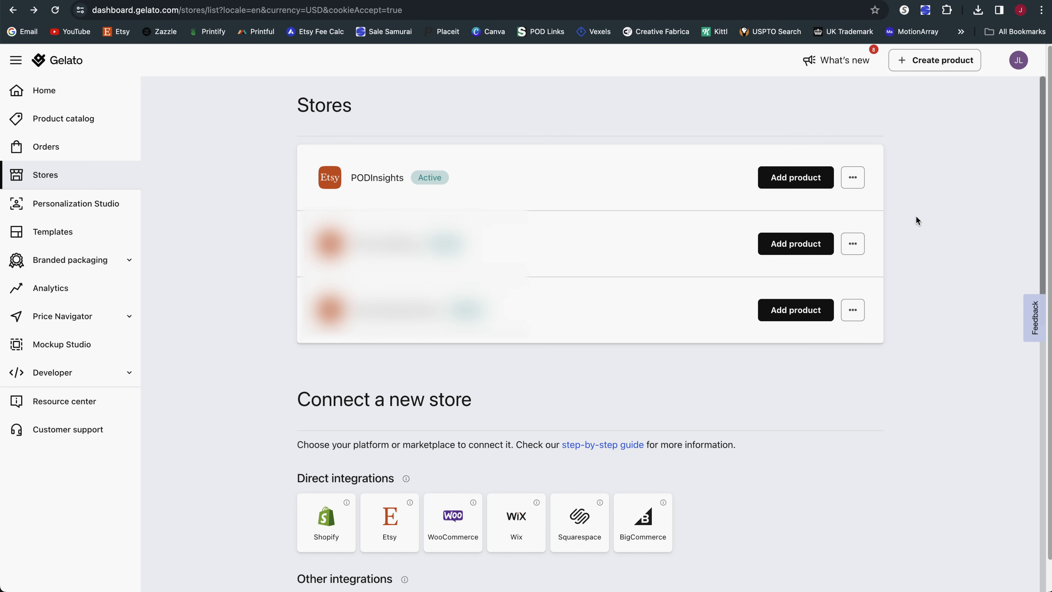
Switch to Gelato and enable Import not connected orders in the PODInsights store details.
{"action": "left_click", "coordinate": [856, 185]}
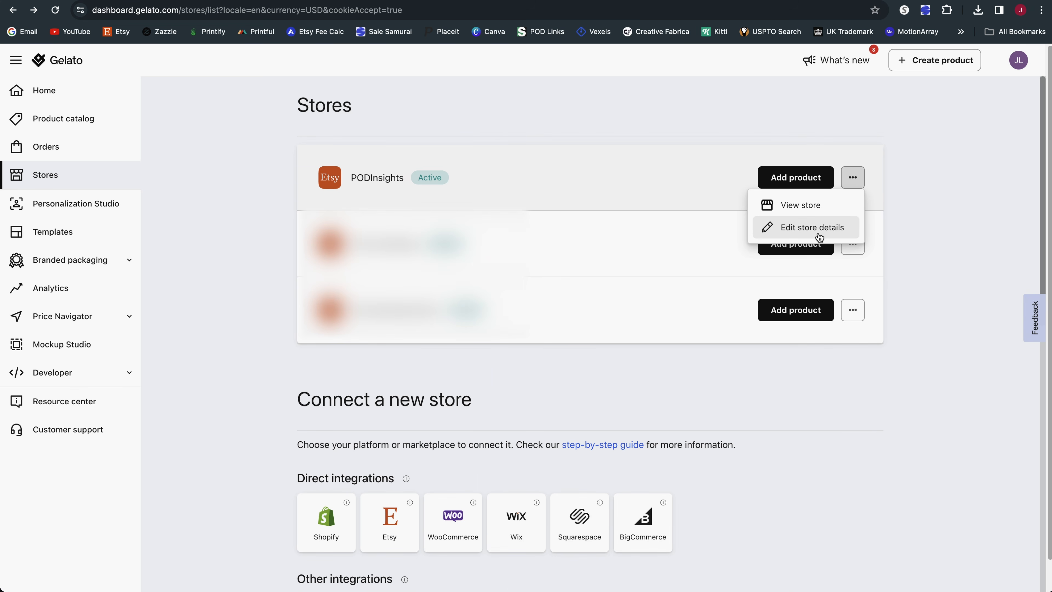
{"action": "left_click", "coordinate": [818, 228]}
{"action": "scroll", "coordinate": [422, 176], "scroll_direction": "down", "scroll_amount": 10}
{"action": "scroll", "coordinate": [424, 177], "scroll_direction": "down", "scroll_amount": 3}
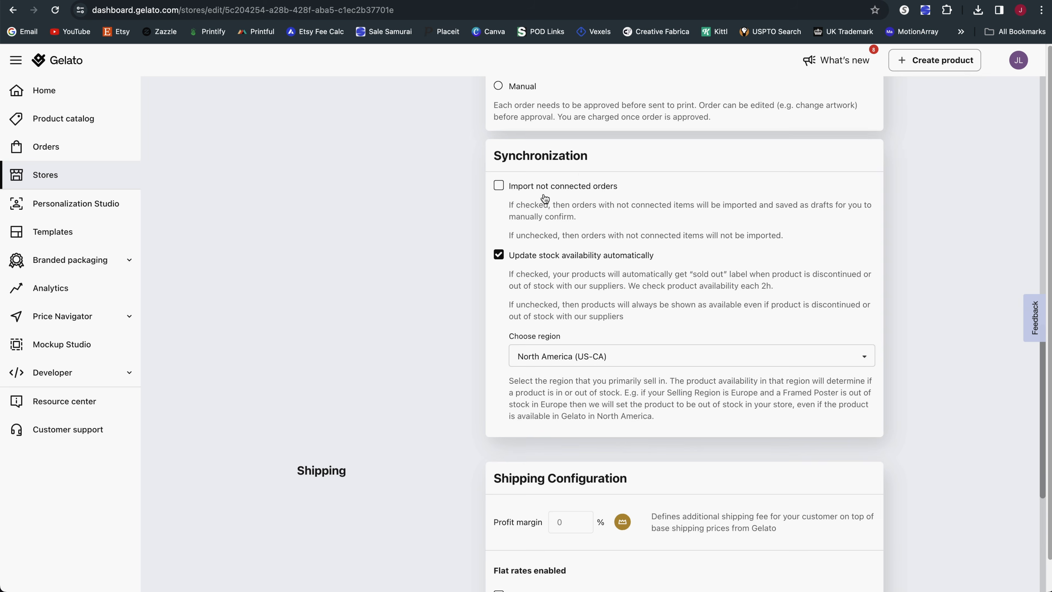
{"action": "left_click", "coordinate": [543, 195]}
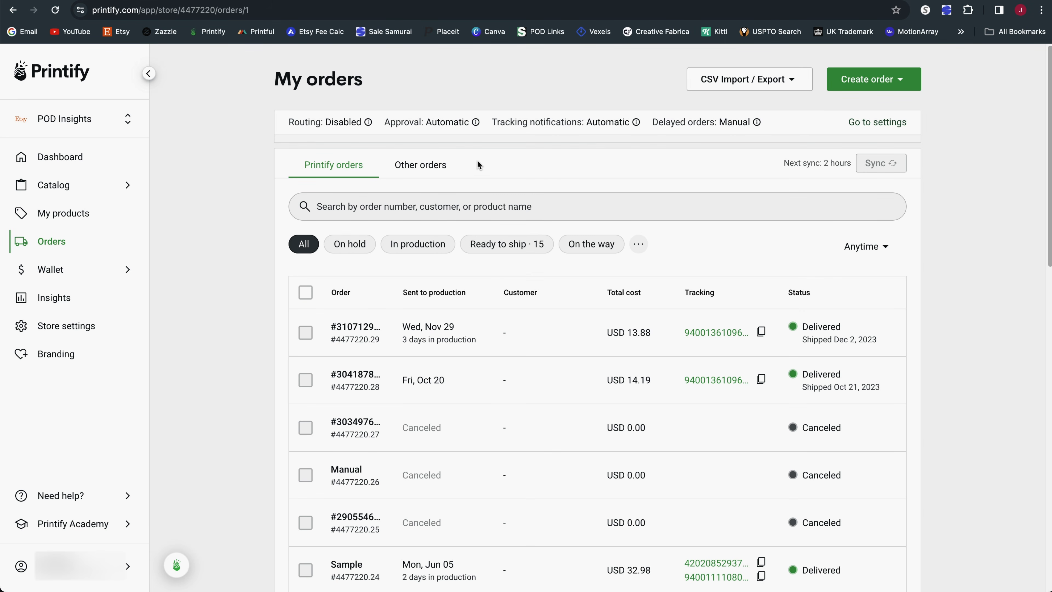
In Printify, match the unimported pint glass set order to the 2024 Graduate Mom Pint Glass and import the order.
{"action": "left_click", "coordinate": [415, 172]}
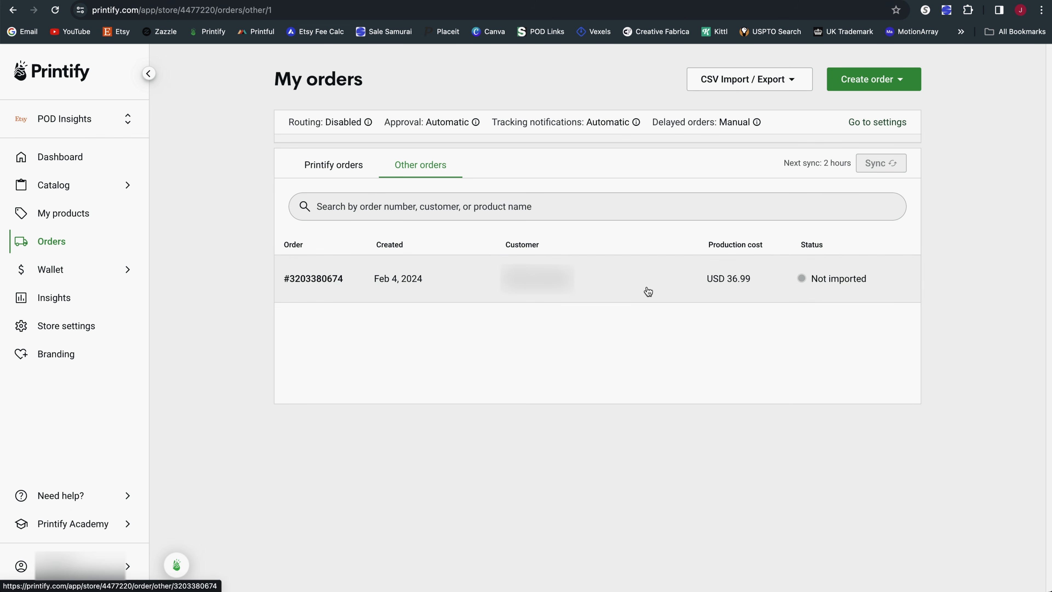
{"action": "left_click", "coordinate": [625, 286]}
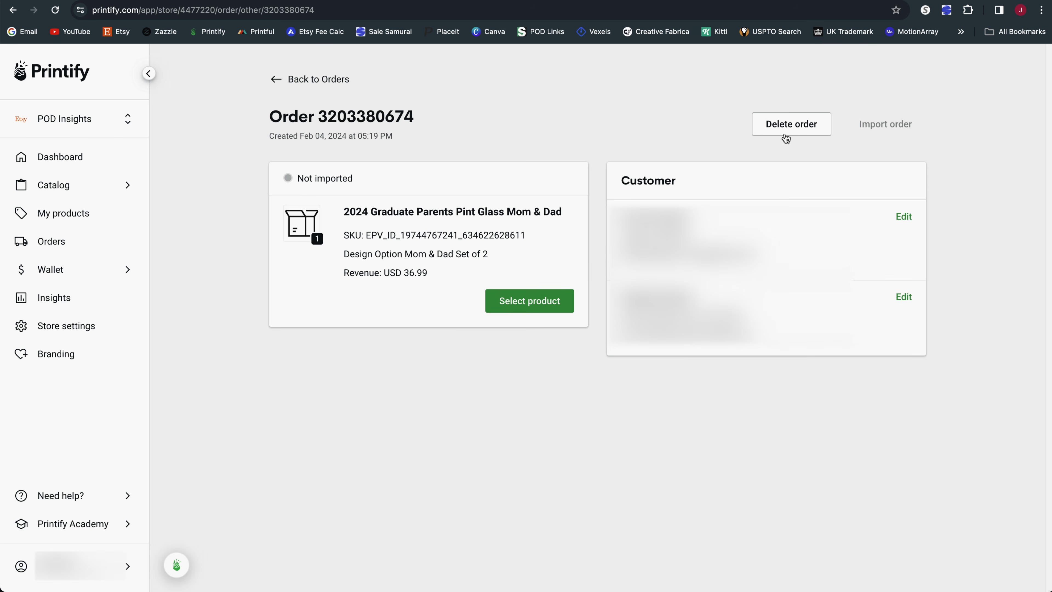
{"action": "left_click", "coordinate": [547, 305]}
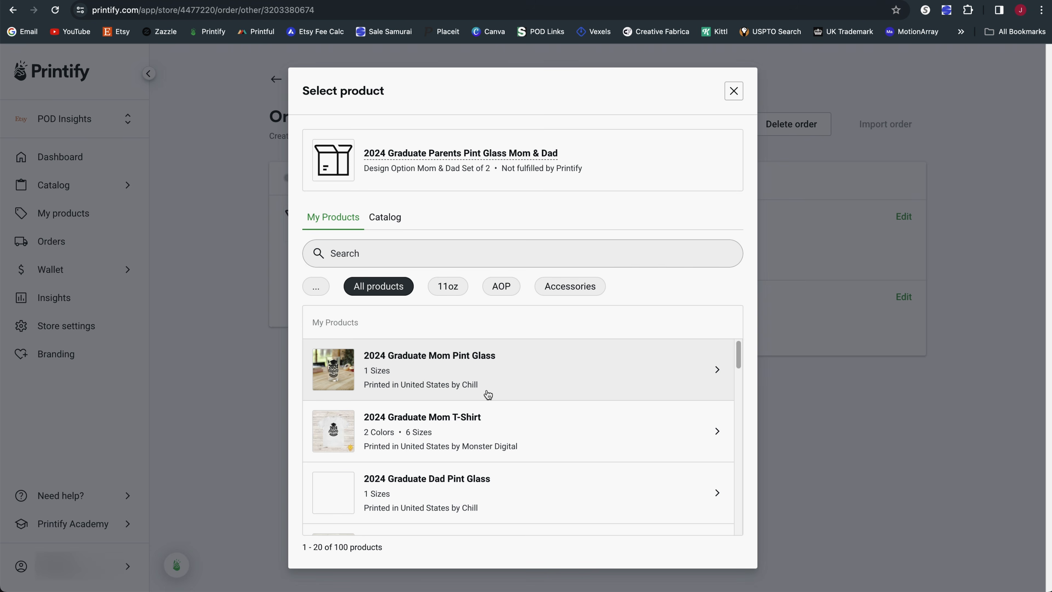
{"action": "left_click", "coordinate": [429, 376]}
{"action": "left_click", "coordinate": [427, 380]}
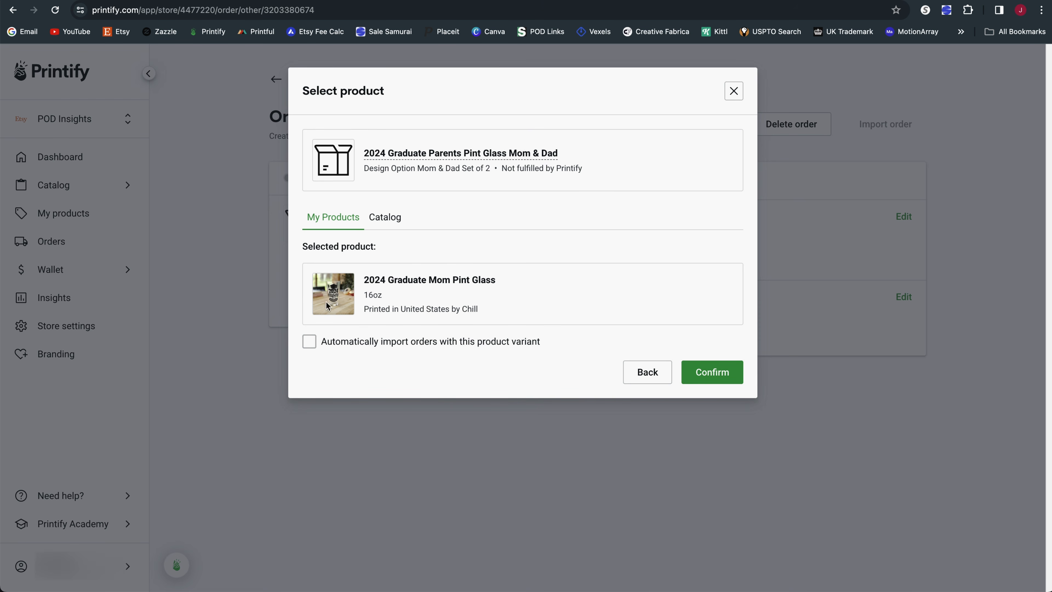
{"action": "left_click", "coordinate": [728, 374]}
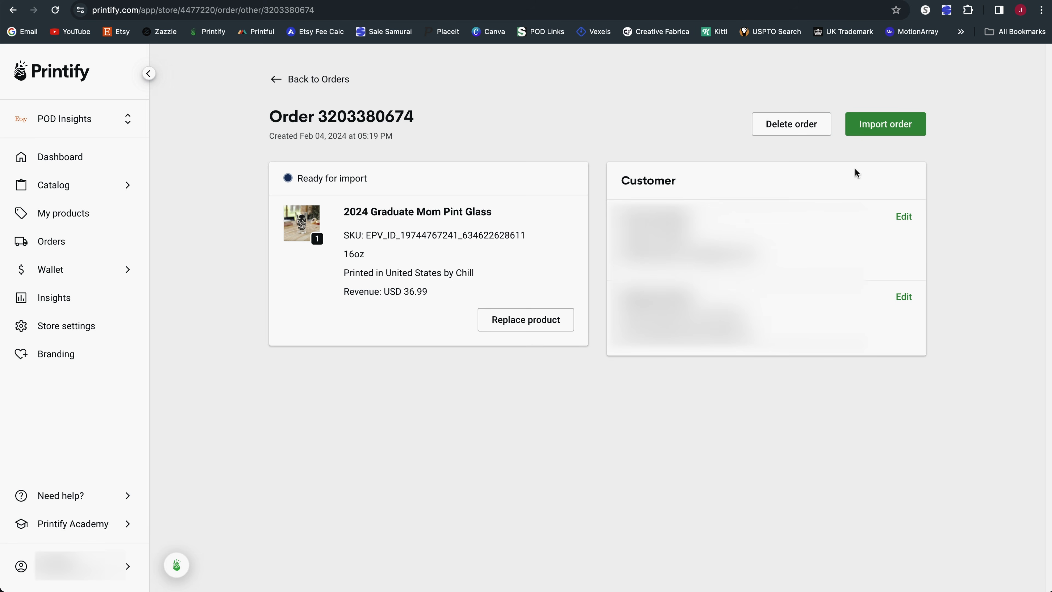
{"action": "left_click", "coordinate": [900, 134]}
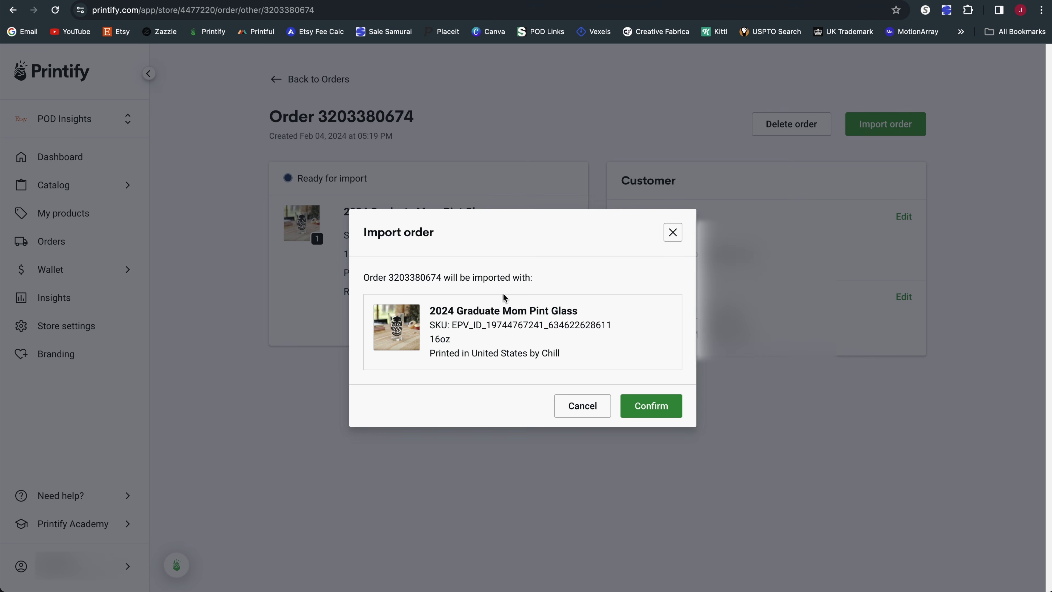
{"action": "left_click", "coordinate": [648, 408]}
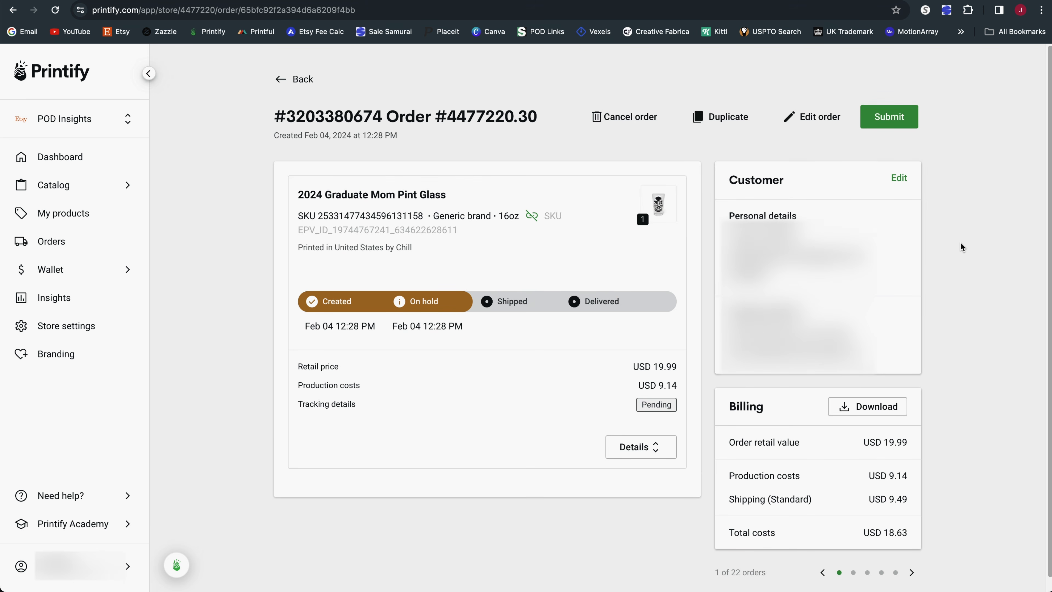
Edit the imported order and add the 2024 Graduate Dad Pint Glass as a second product.
{"action": "left_click", "coordinate": [812, 124]}
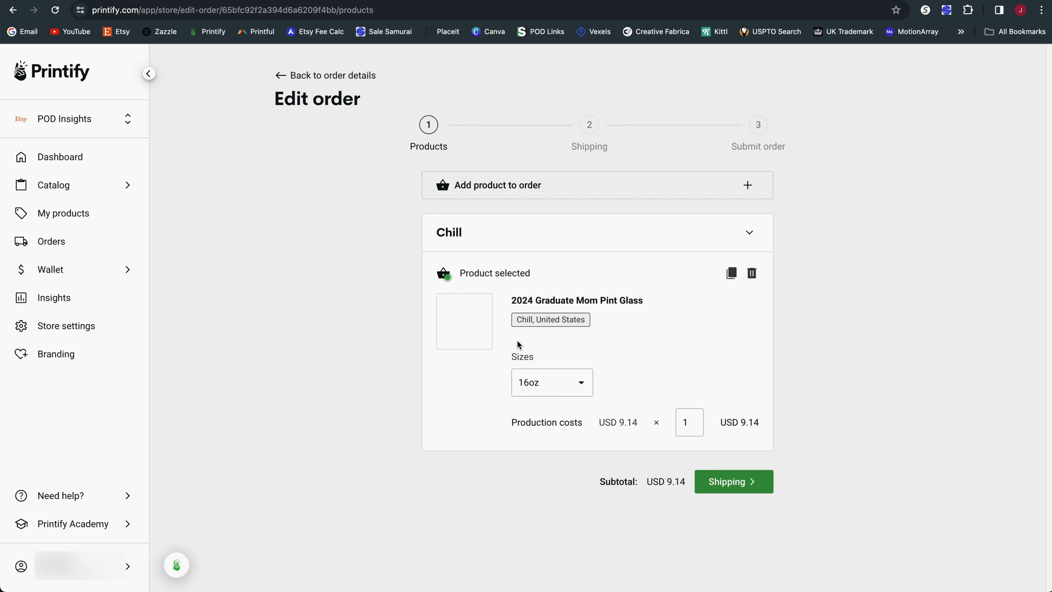
{"action": "left_click", "coordinate": [502, 189]}
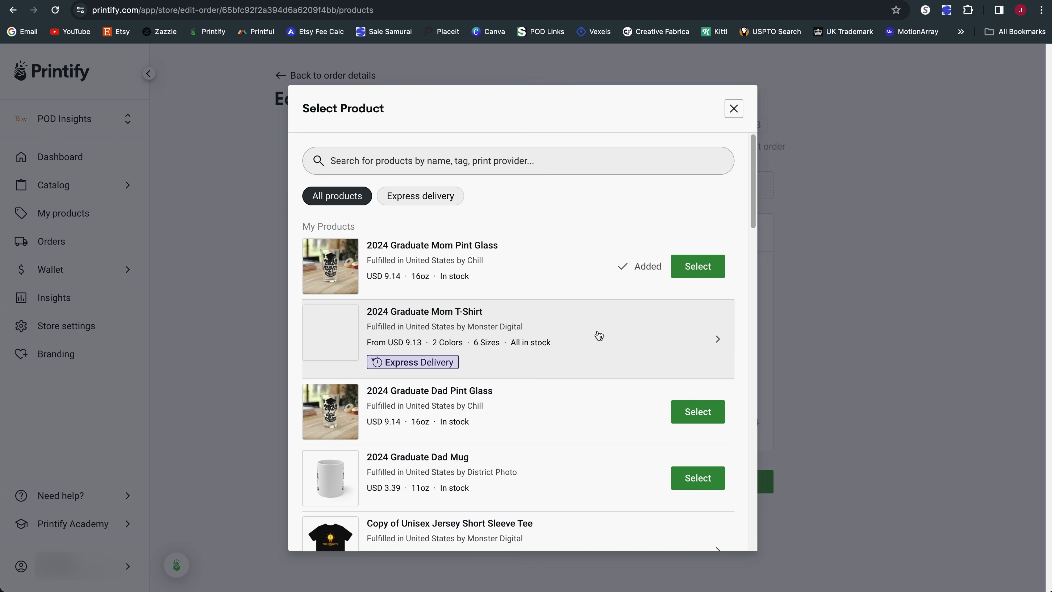
{"action": "left_click", "coordinate": [689, 415]}
{"action": "scroll", "coordinate": [746, 359], "scroll_direction": "down", "scroll_amount": 3}
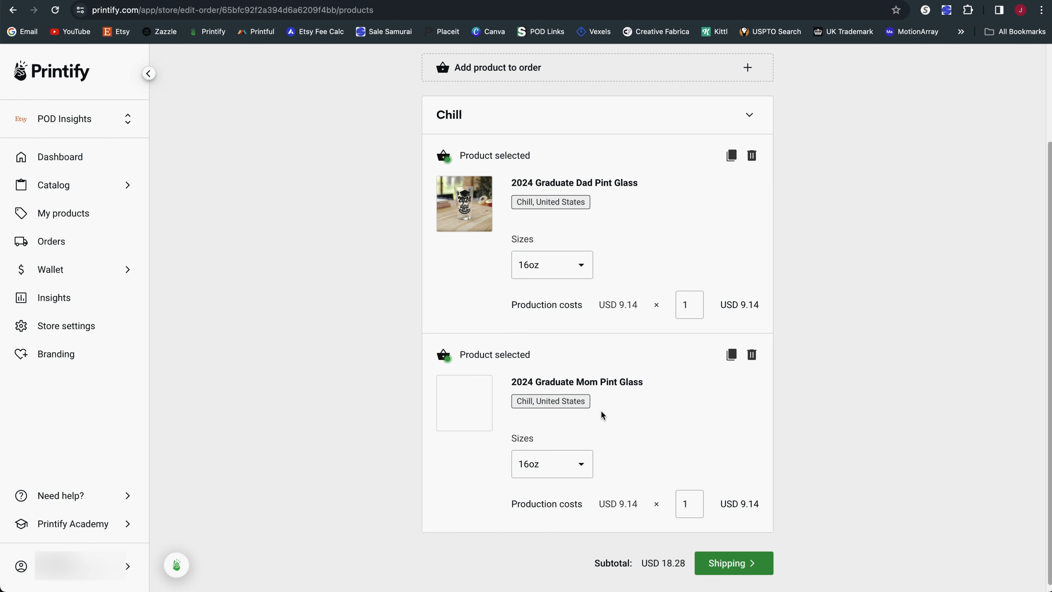
{"action": "scroll", "coordinate": [716, 498], "scroll_direction": "down", "scroll_amount": 1}
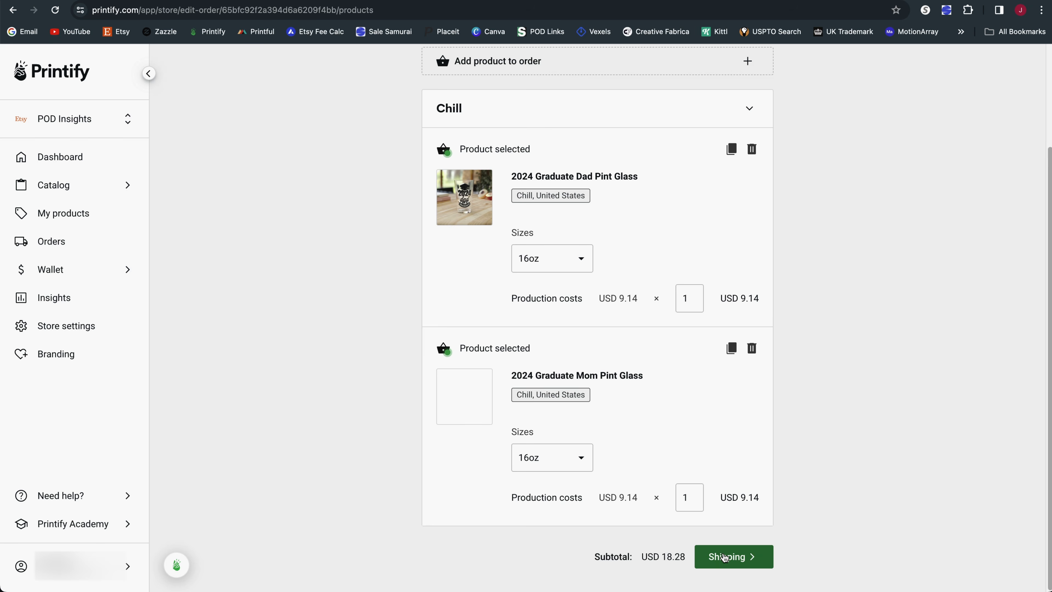
Continue the edited order through the shipping details, calculate shipping, and review the final order before submission.
{"action": "left_click", "coordinate": [724, 557]}
{"action": "scroll", "coordinate": [726, 559], "scroll_direction": "down", "scroll_amount": 5}
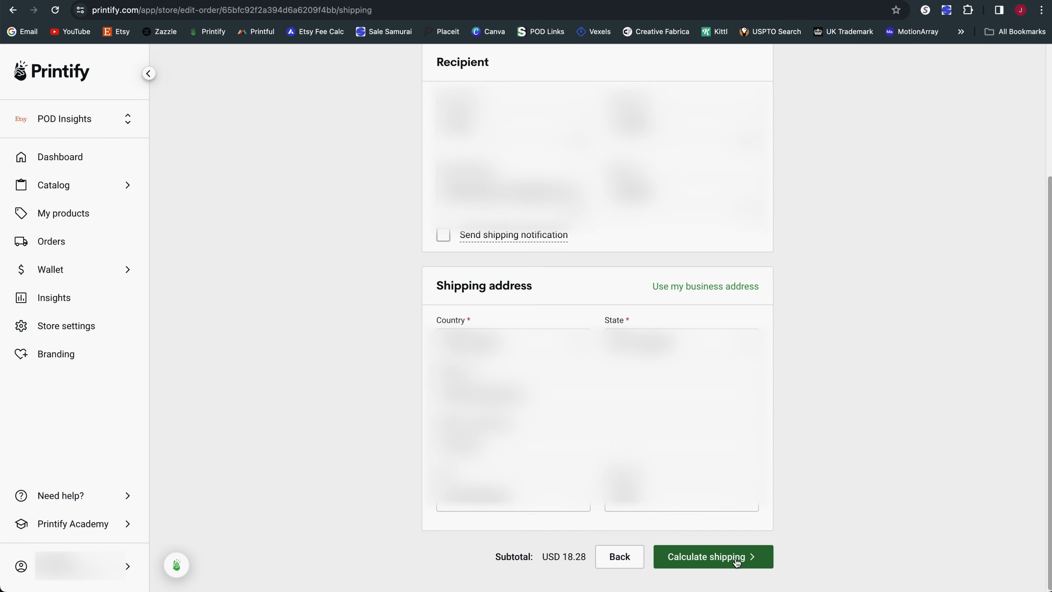
{"action": "left_click", "coordinate": [726, 560]}
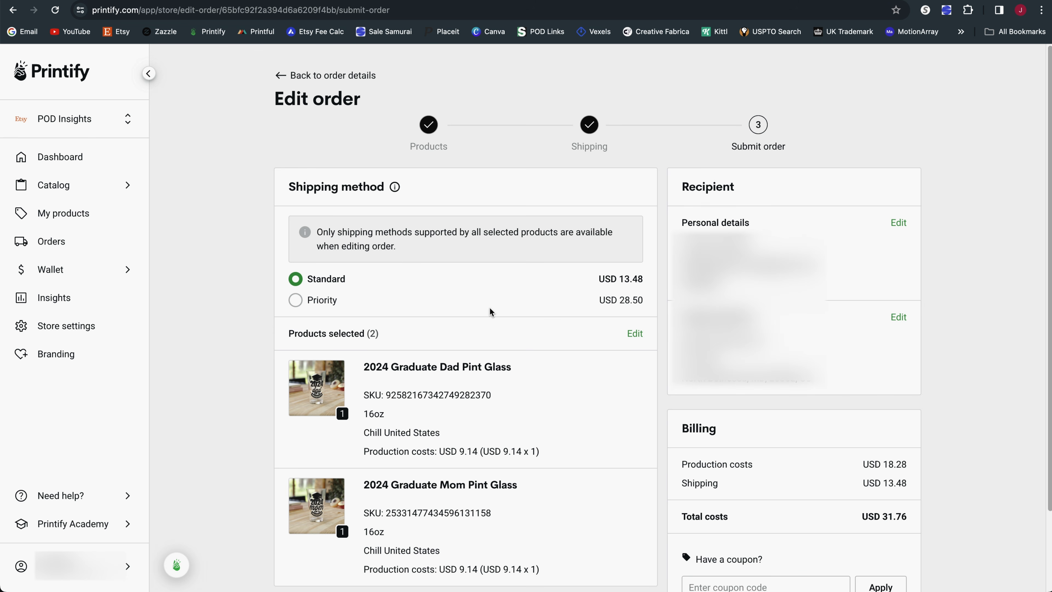
{"action": "scroll", "coordinate": [840, 391], "scroll_direction": "down", "scroll_amount": 3}
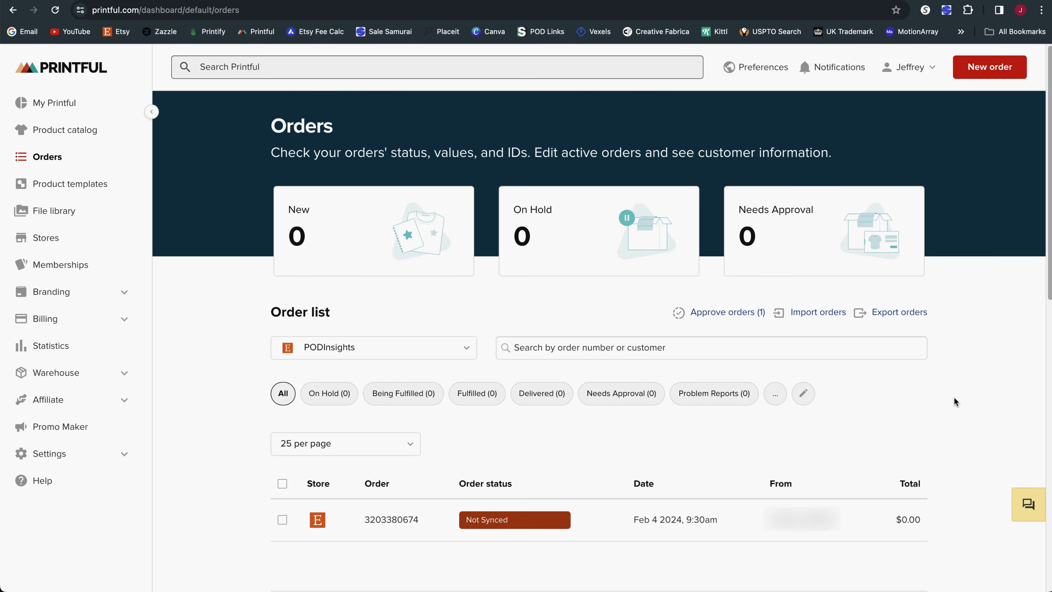
In Printful, start completing the unsynced Etsy order and ignore its Mom & Dad Set of 2 item for this order only.
{"action": "scroll", "coordinate": [728, 385], "scroll_direction": "down", "scroll_amount": 5}
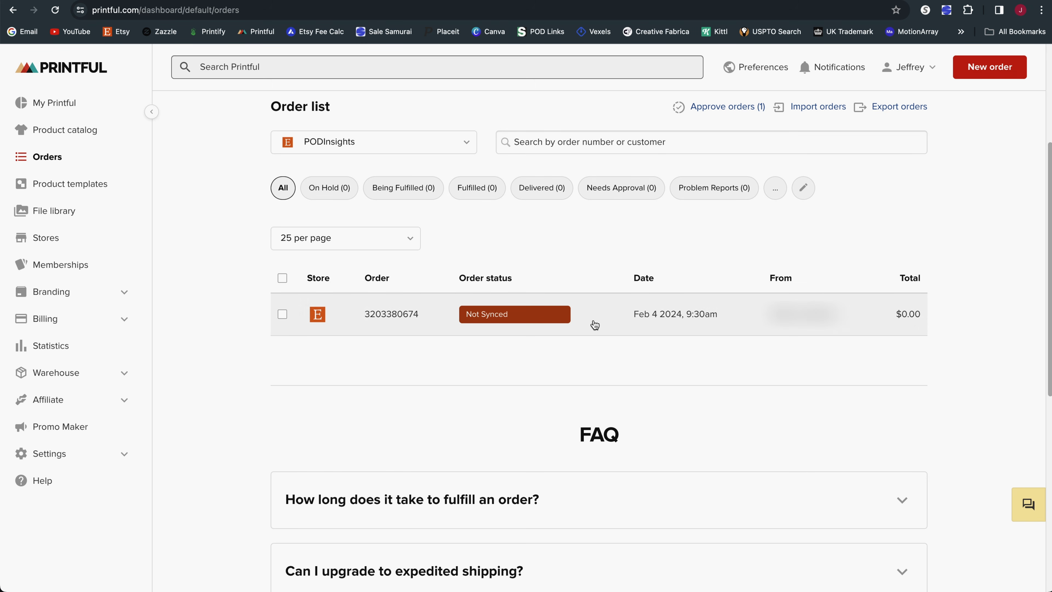
{"action": "left_click", "coordinate": [595, 326]}
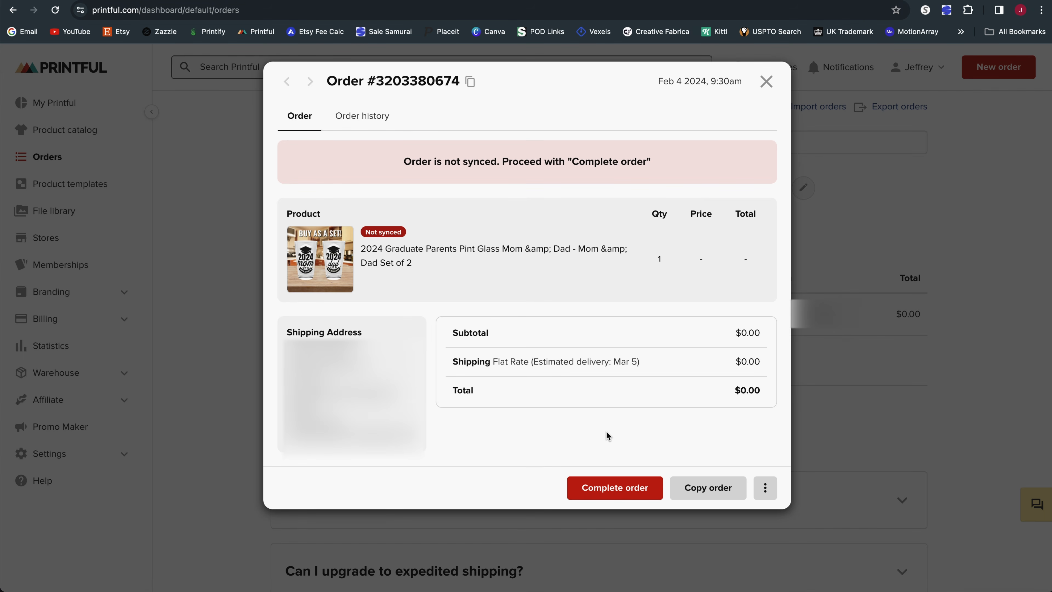
{"action": "left_click", "coordinate": [611, 489]}
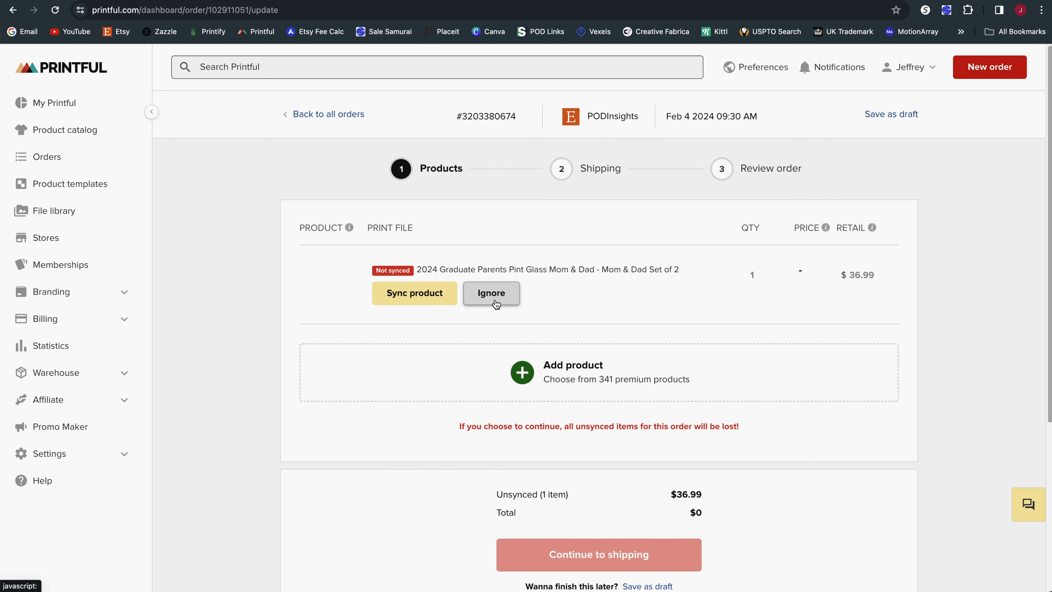
{"action": "left_click", "coordinate": [496, 304]}
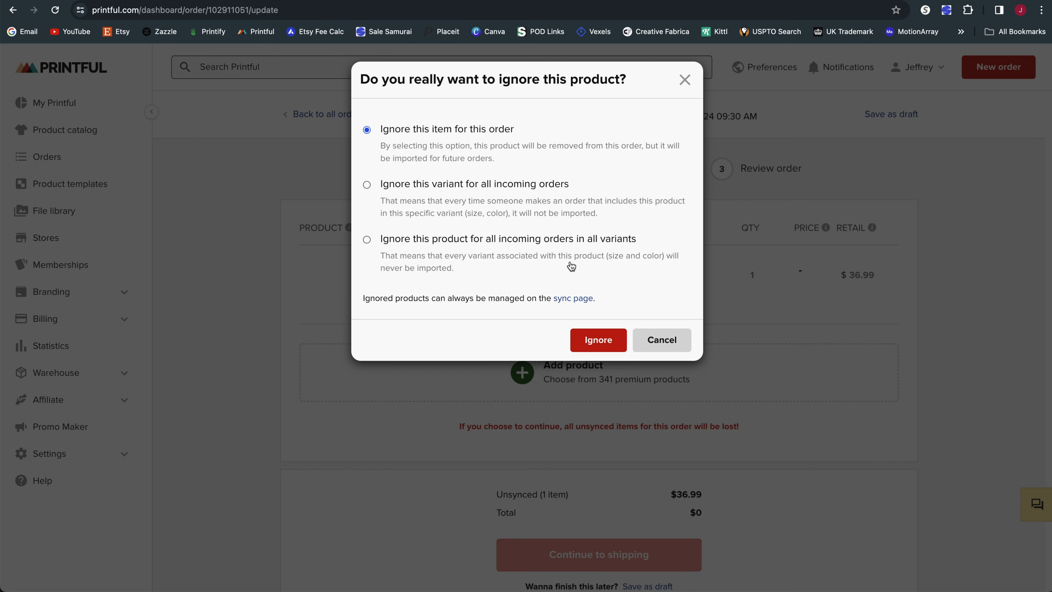
{"action": "left_click", "coordinate": [600, 341]}
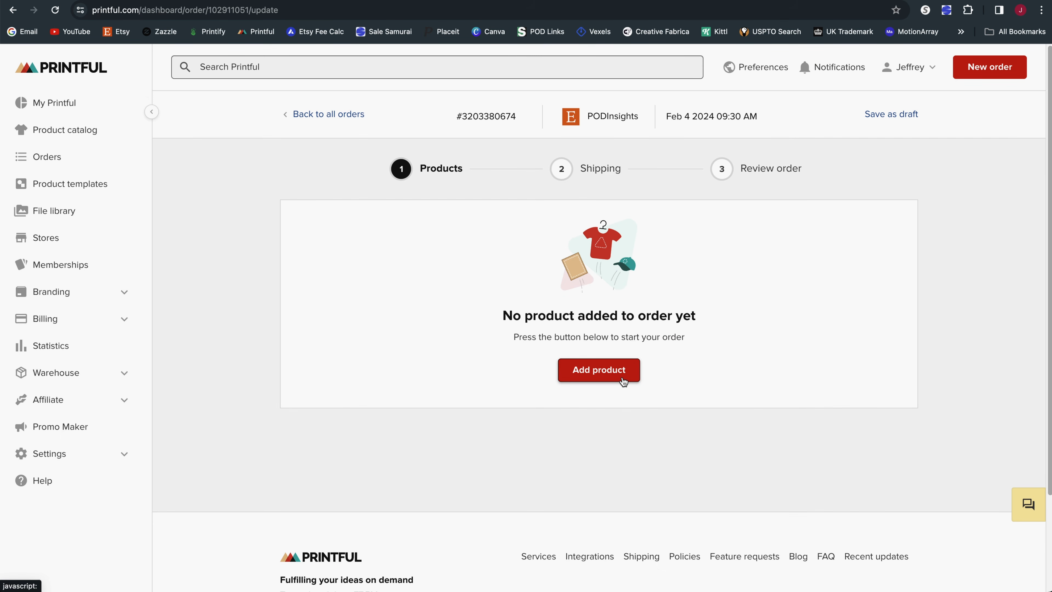
Add the 2024 dad and 2024 mom shaker pint glasses to the empty order from the saved product templates.
{"action": "left_click", "coordinate": [623, 381]}
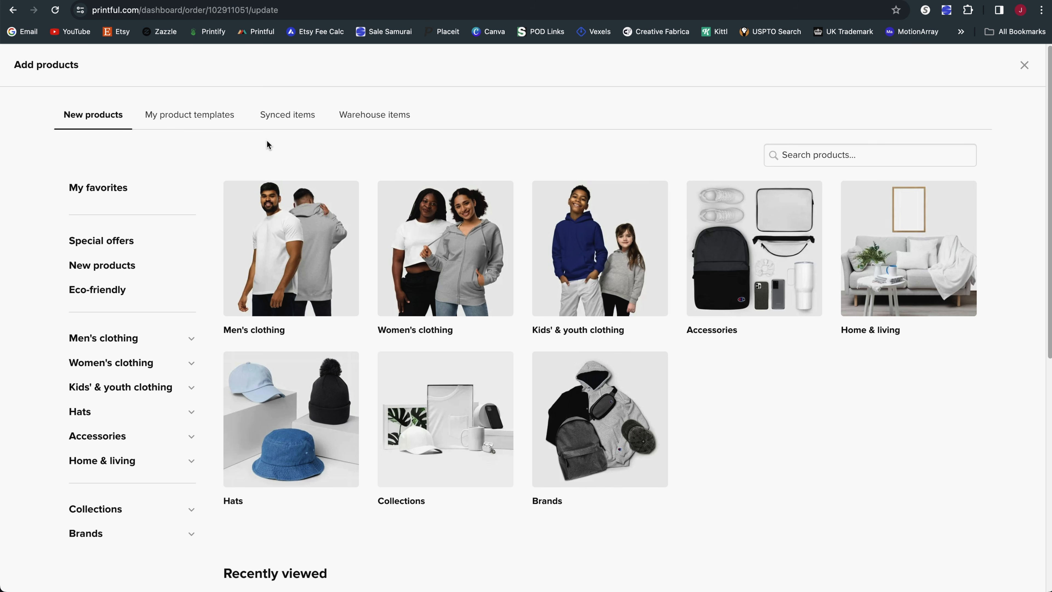
{"action": "left_click", "coordinate": [287, 115]}
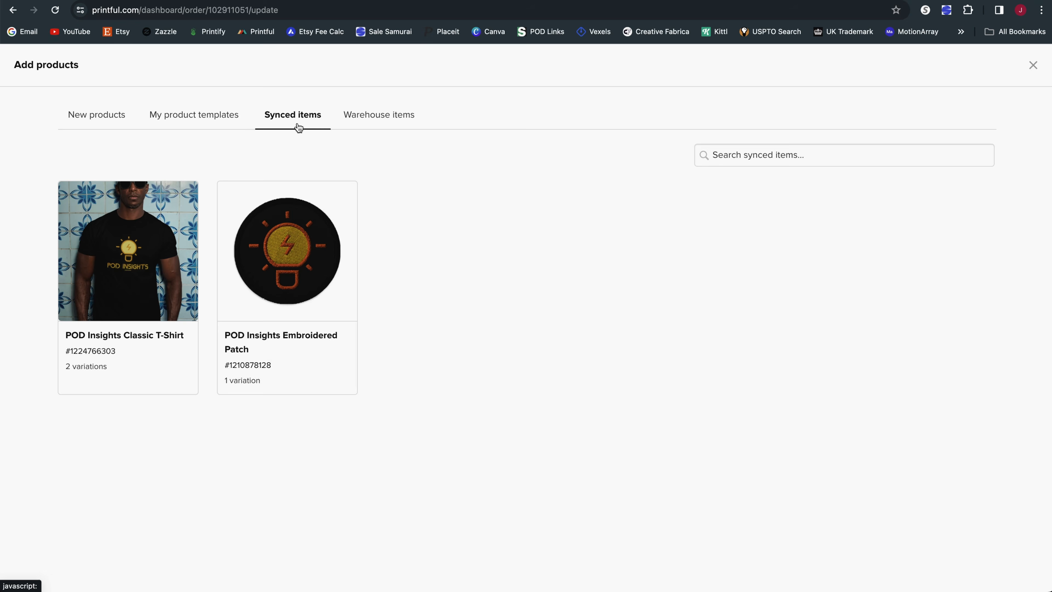
{"action": "left_click", "coordinate": [222, 122]}
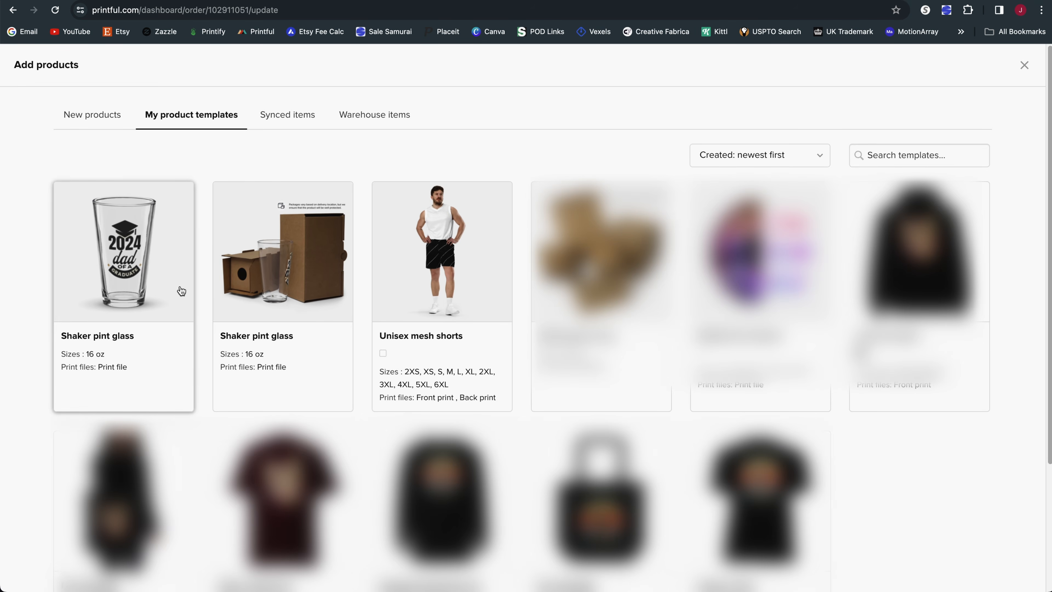
{"action": "left_click", "coordinate": [170, 290]}
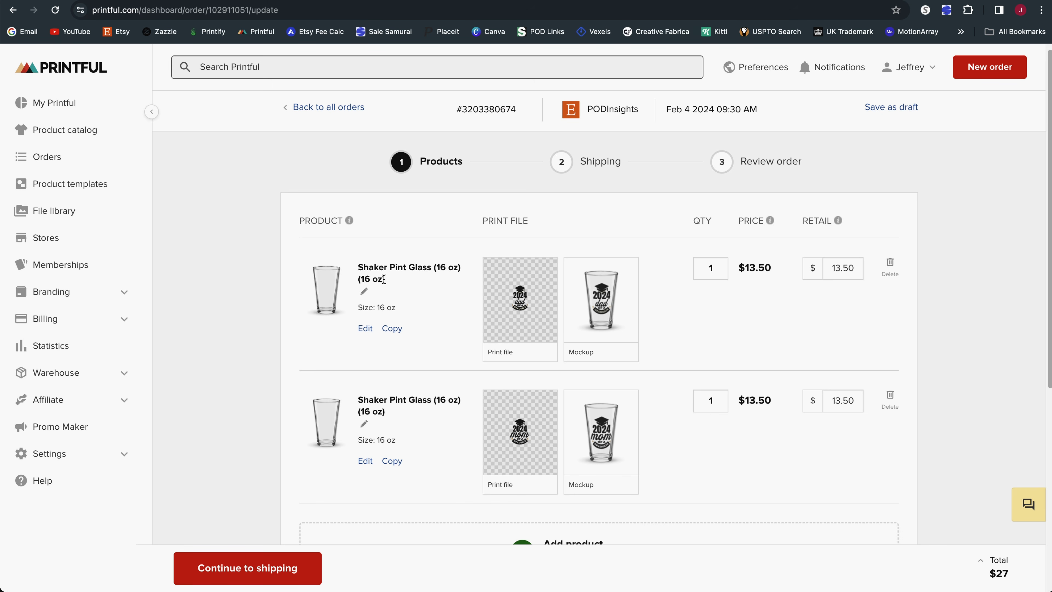
Rename the two order products as 2024 Graduate Dad Pint Glass and 2024 Graduate Mom Pint Glass.
{"action": "triple_click", "coordinate": [385, 281]}
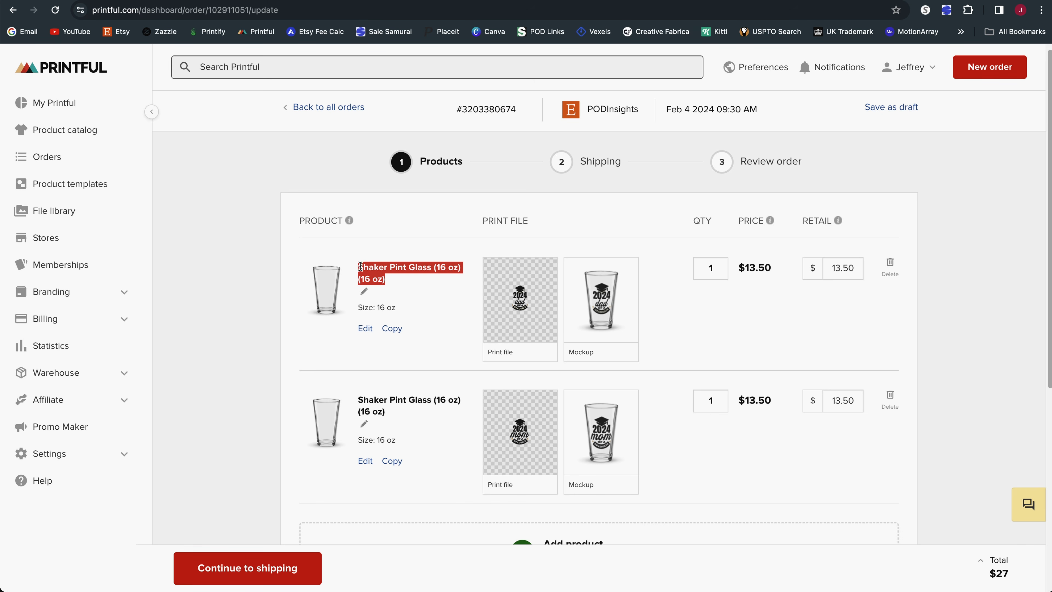
{"action": "left_click", "coordinate": [413, 285]}
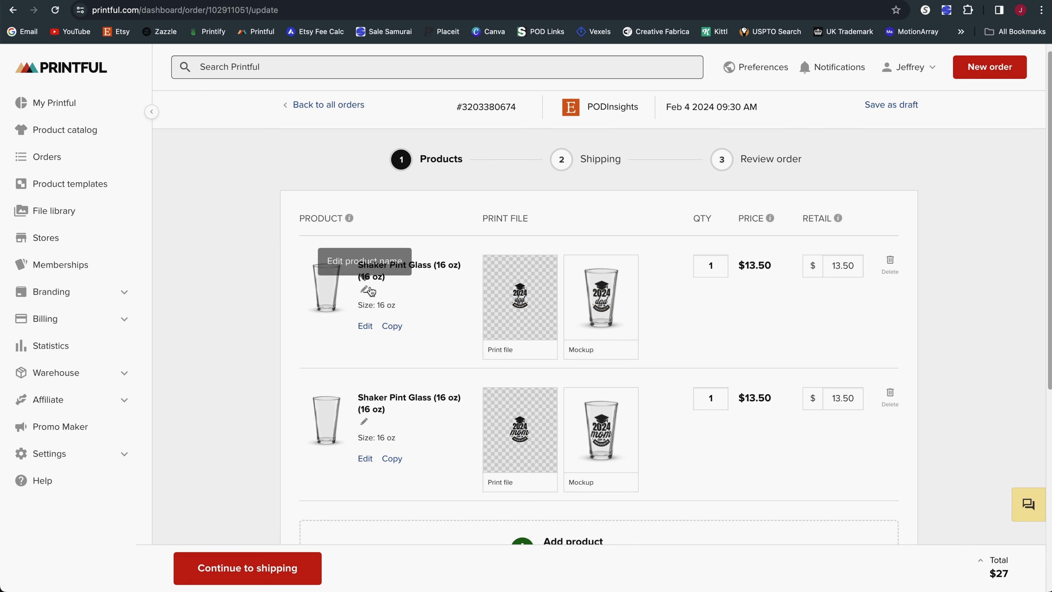
{"action": "left_click", "coordinate": [364, 290]}
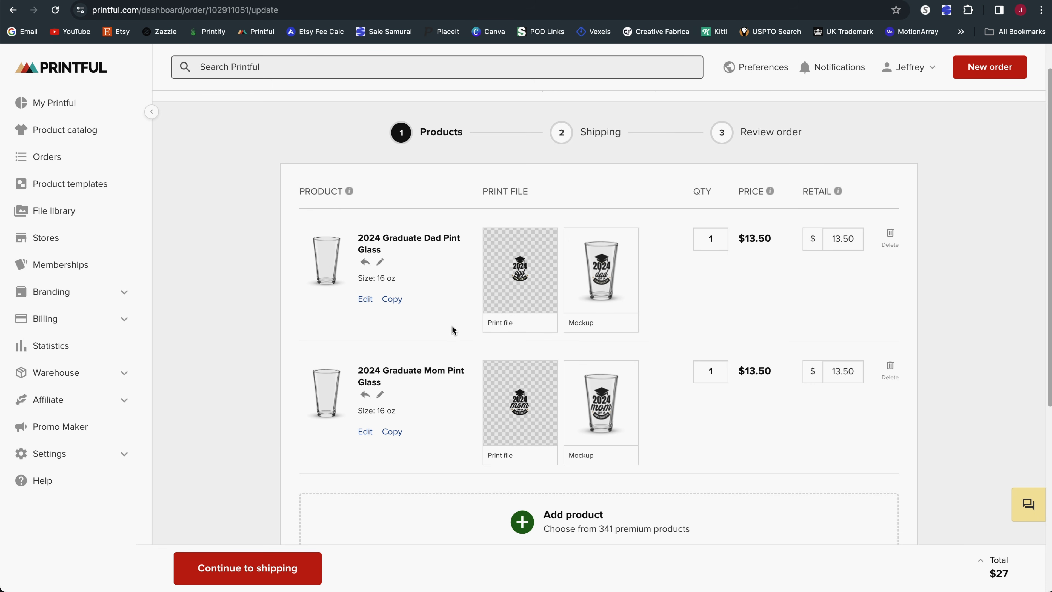
Continue the pint glass order through shipping with the Flat Rate method and on to the order review.
{"action": "scroll", "coordinate": [467, 321], "scroll_direction": "down", "scroll_amount": 3}
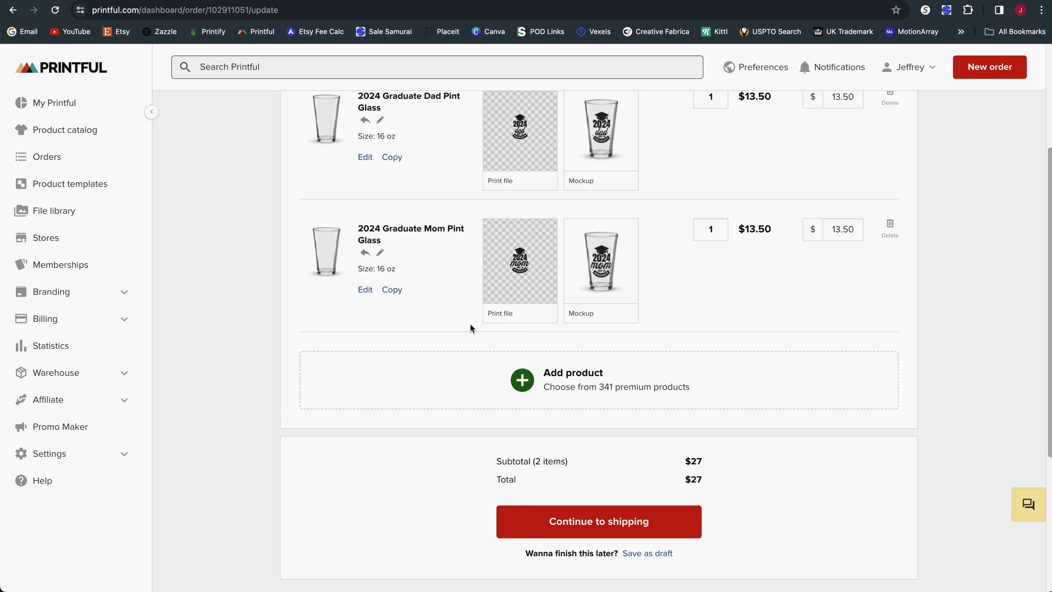
{"action": "left_click", "coordinate": [630, 522]}
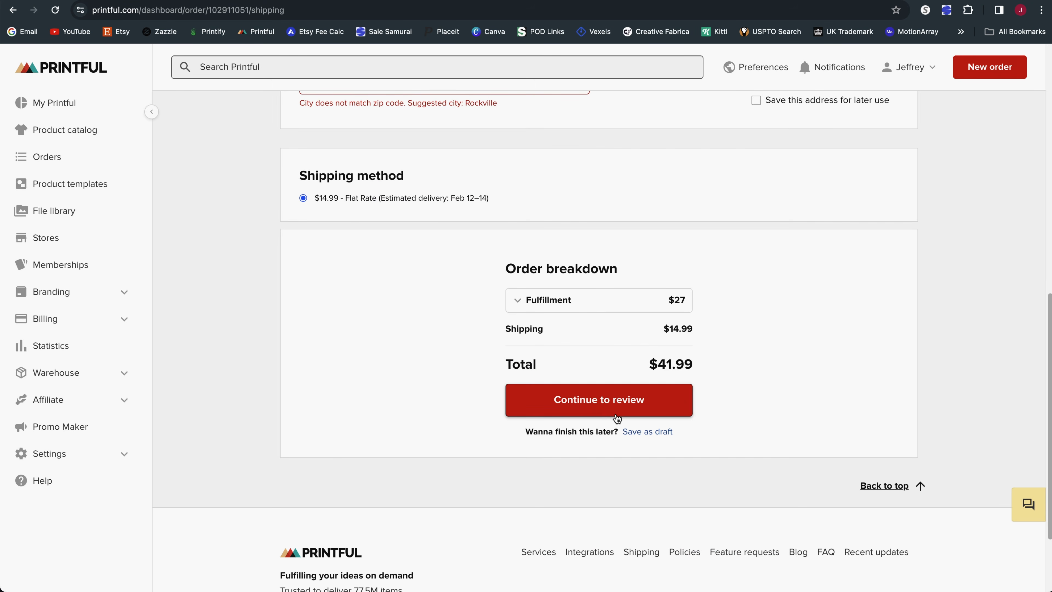
{"action": "left_click", "coordinate": [612, 414]}
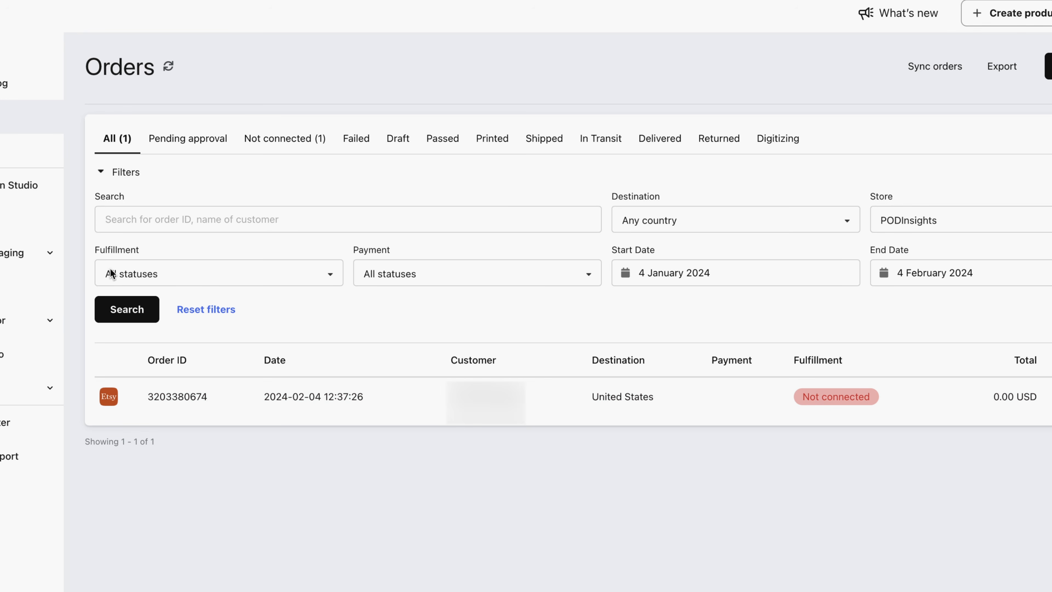
In Gelato, filter the orders by the Not connected fulfillment status and clear that filter again.
{"action": "left_click", "coordinate": [298, 278]}
{"action": "scroll", "coordinate": [248, 335], "scroll_direction": "down", "scroll_amount": 3}
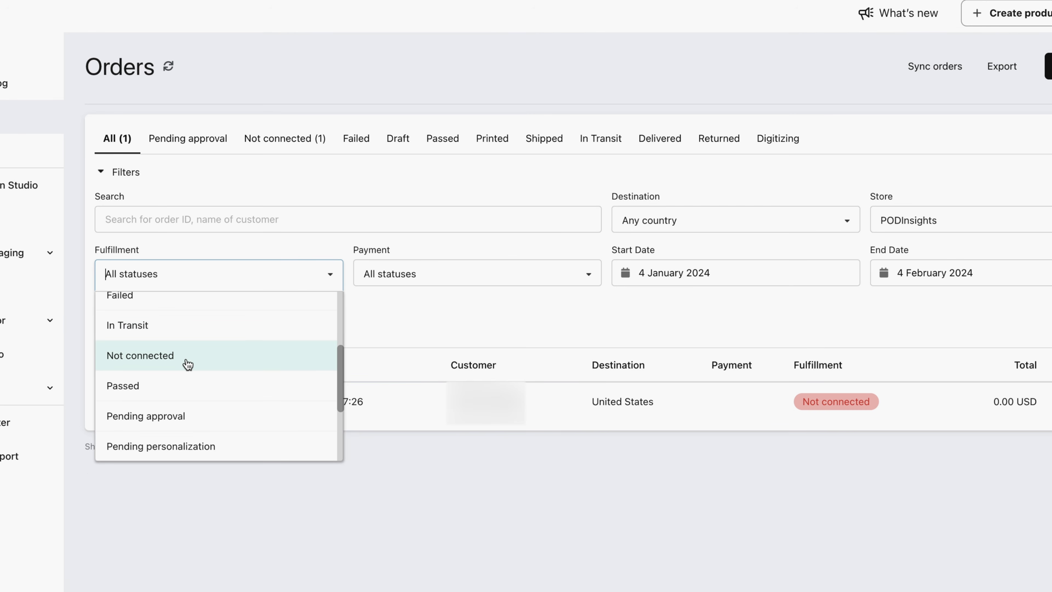
{"action": "left_click", "coordinate": [188, 364]}
{"action": "left_click", "coordinate": [588, 325]}
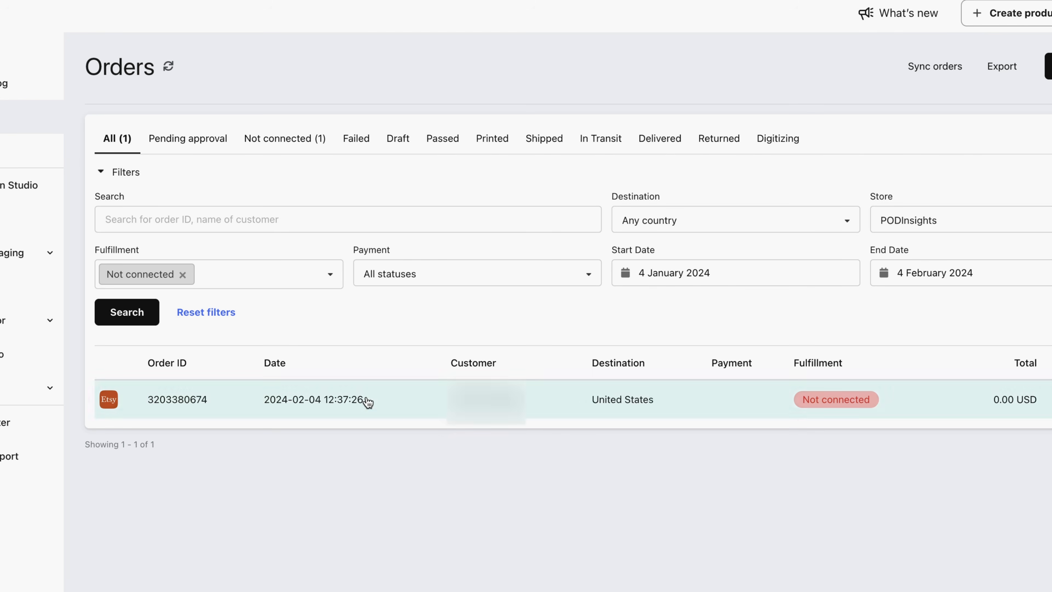
{"action": "left_click", "coordinate": [182, 274]}
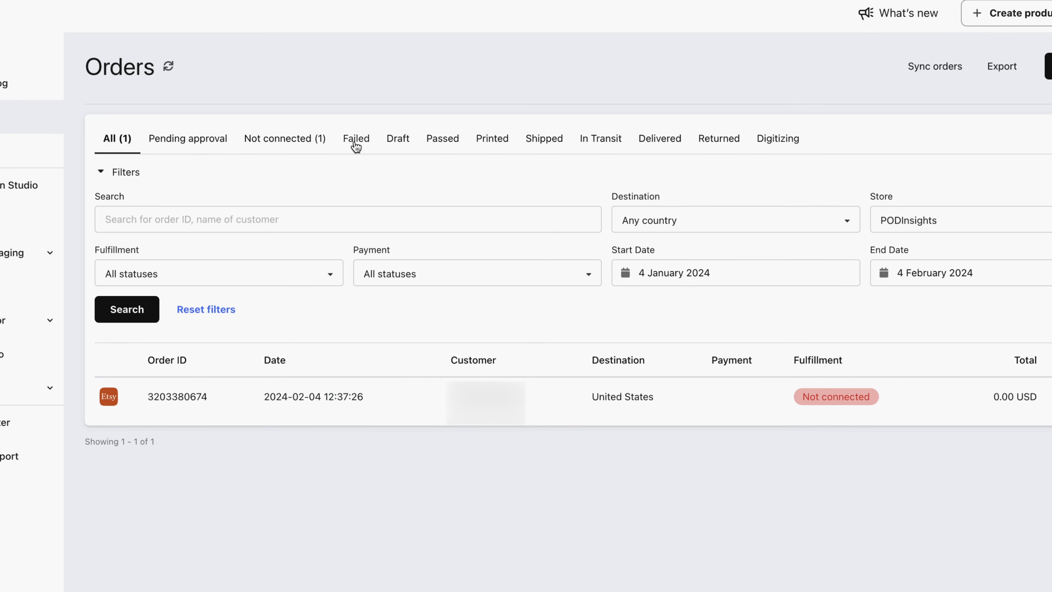
Start completing the not-connected Etsy order and ignore its Mom & Dad Set of 2 item for this order only.
{"action": "left_click", "coordinate": [275, 140]}
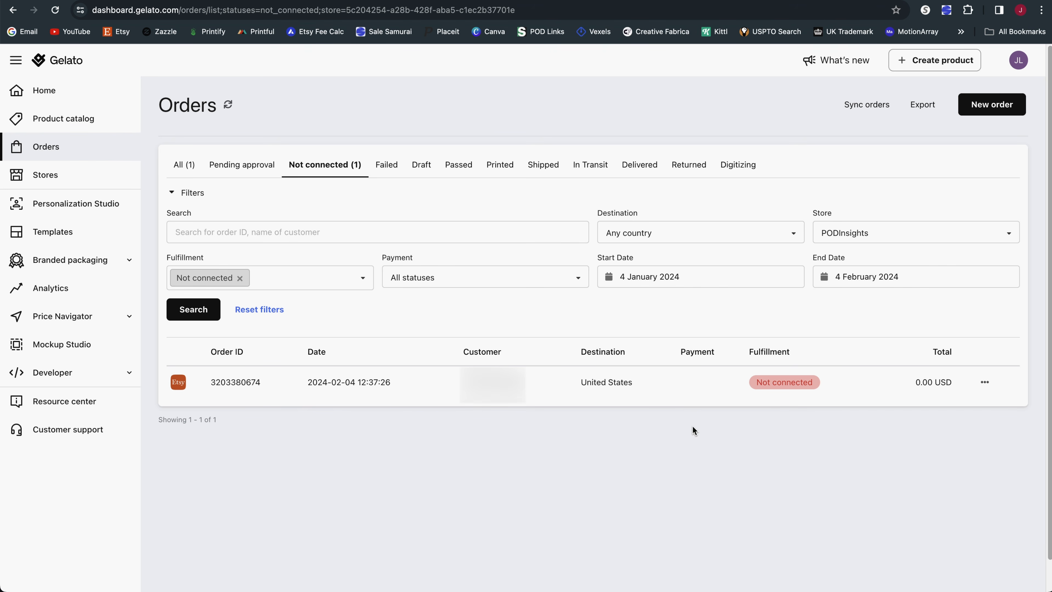
{"action": "left_click", "coordinate": [687, 389]}
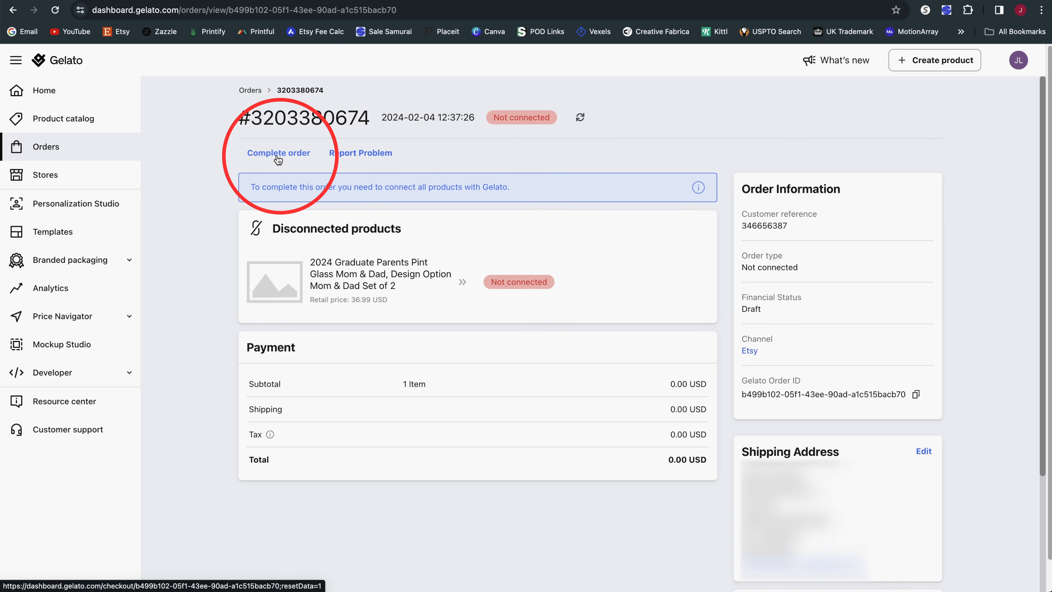
{"action": "left_click", "coordinate": [277, 154]}
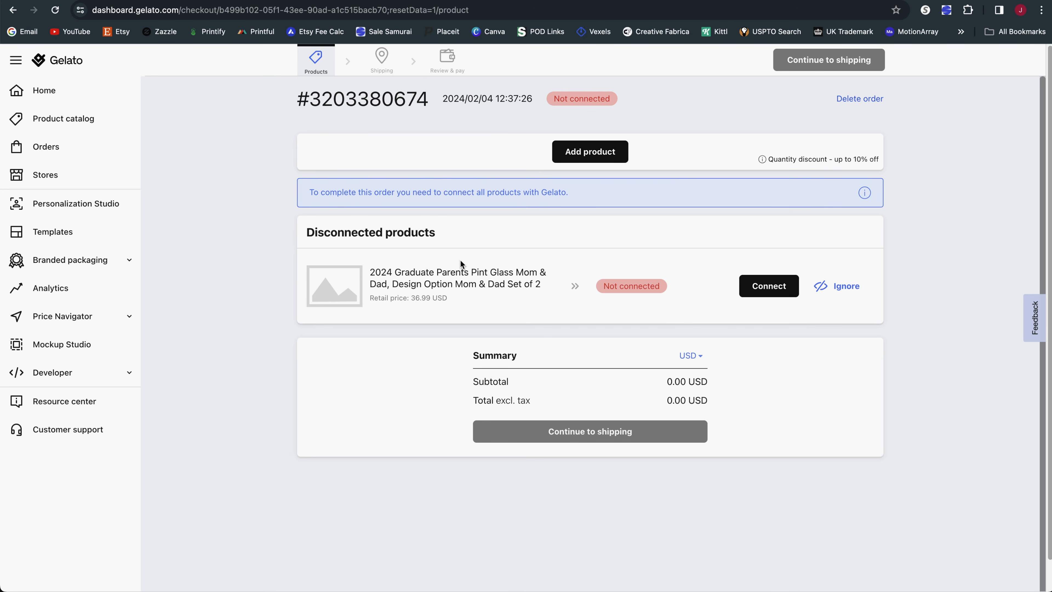
{"action": "left_click", "coordinate": [853, 290]}
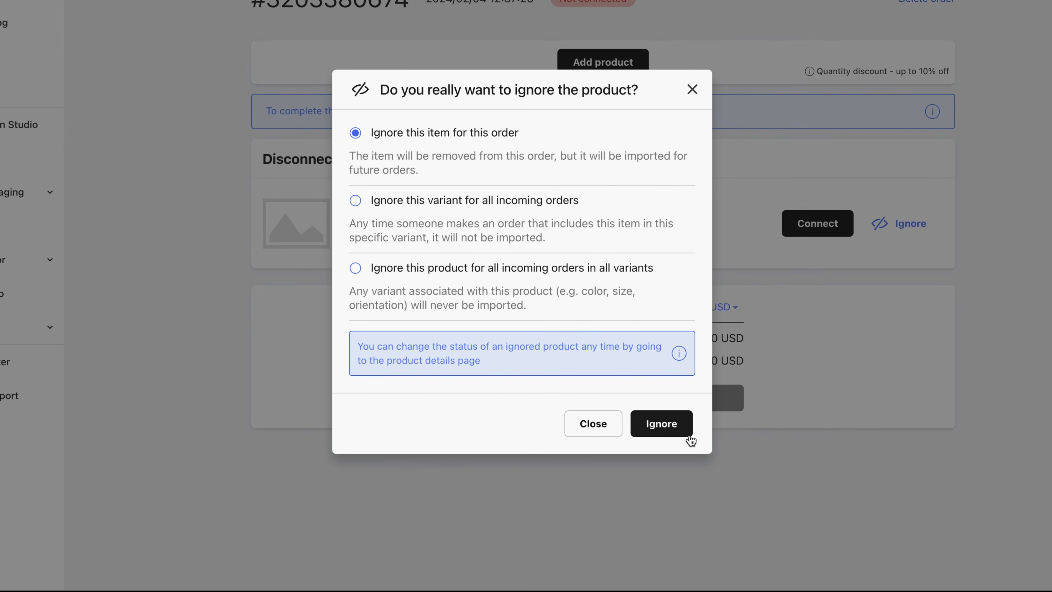
{"action": "left_click", "coordinate": [687, 434]}
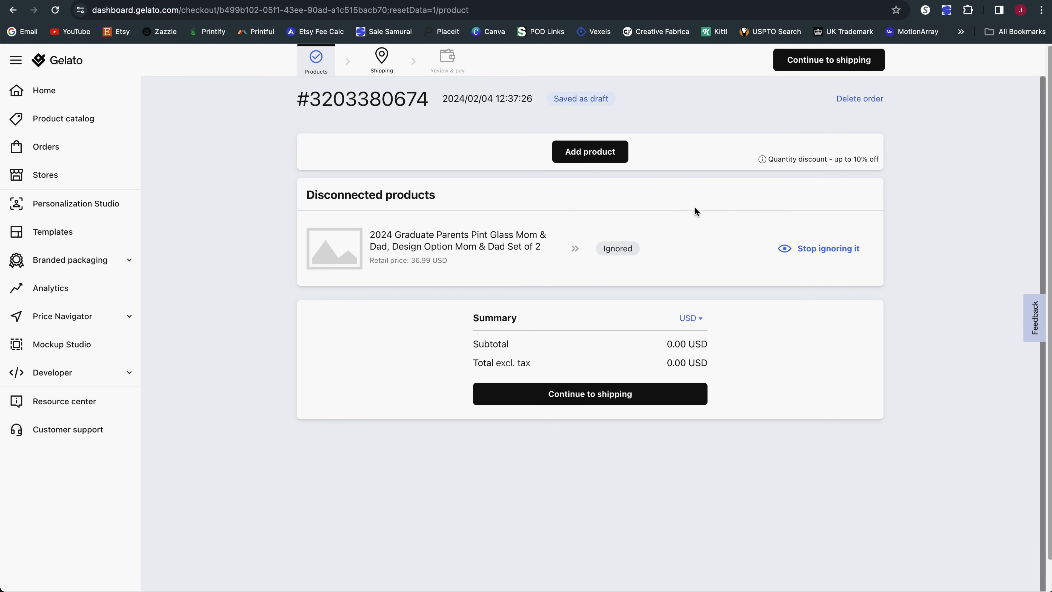
Add the 15oz Graduate Mom Travel Mug and the 15oz Graduate Dad Travel Mug to the order from the saved templates.
{"action": "left_click", "coordinate": [596, 162]}
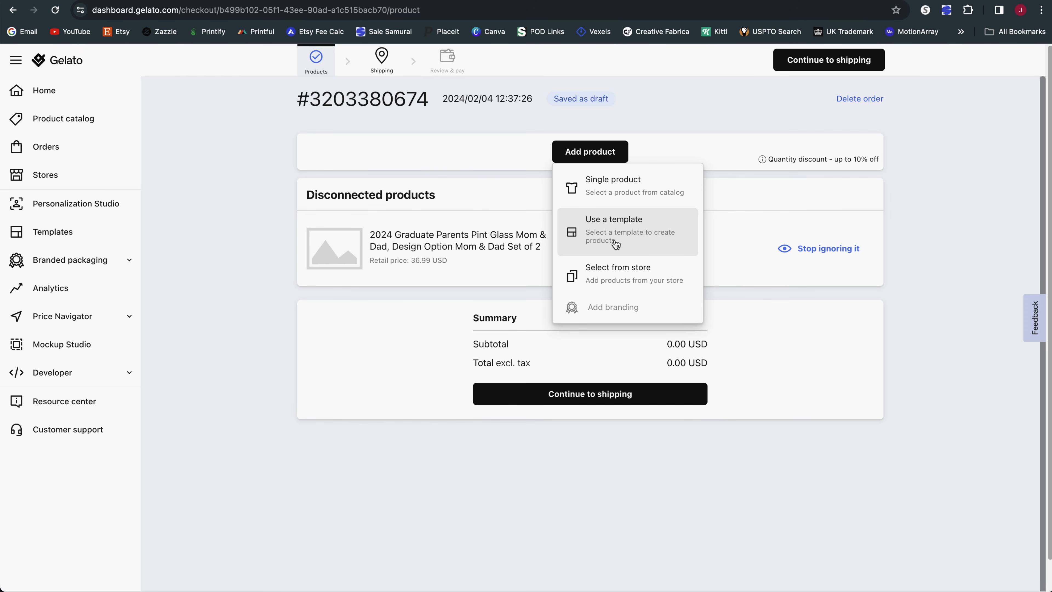
{"action": "left_click", "coordinate": [616, 244]}
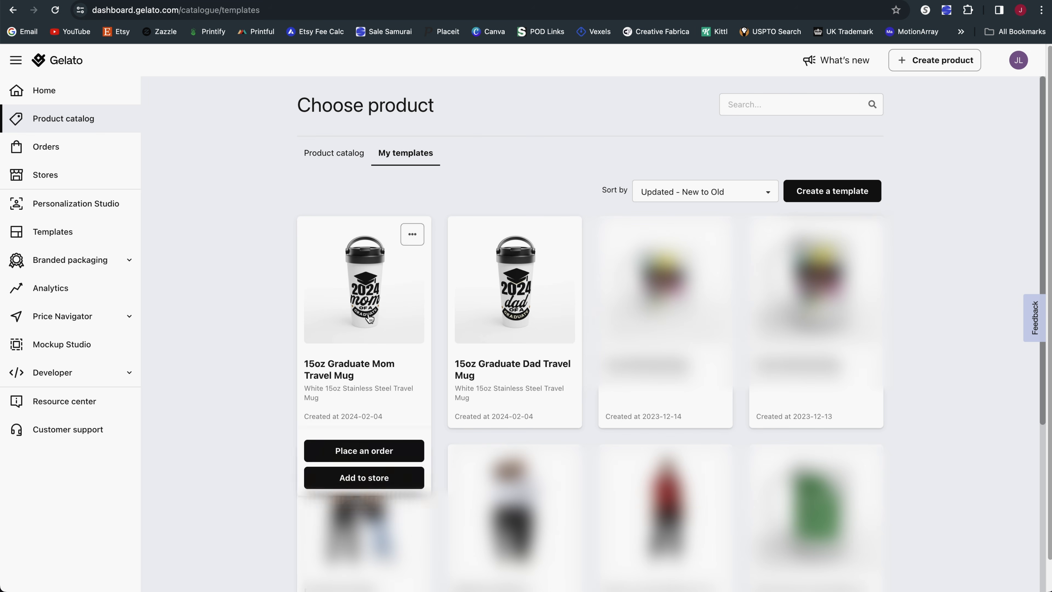
{"action": "mouse_move", "coordinate": [392, 321]}
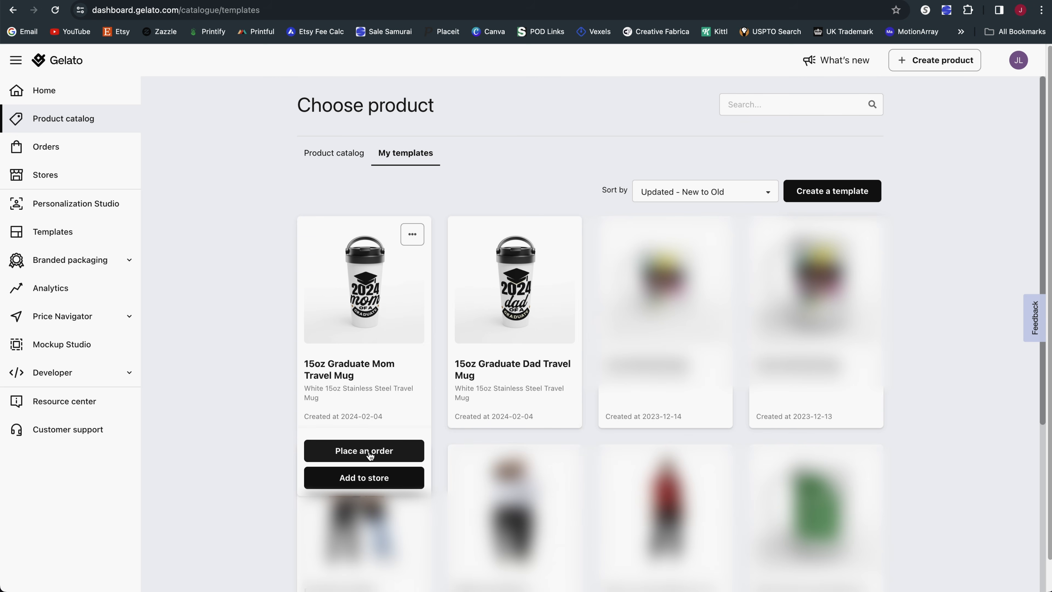
{"action": "left_click", "coordinate": [370, 451]}
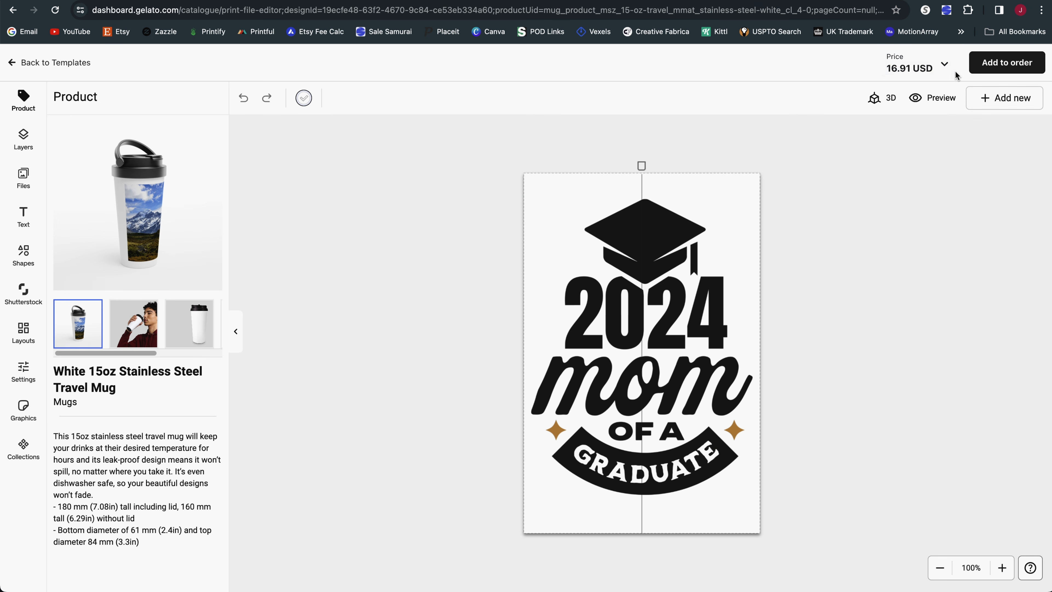
{"action": "left_click", "coordinate": [1003, 66]}
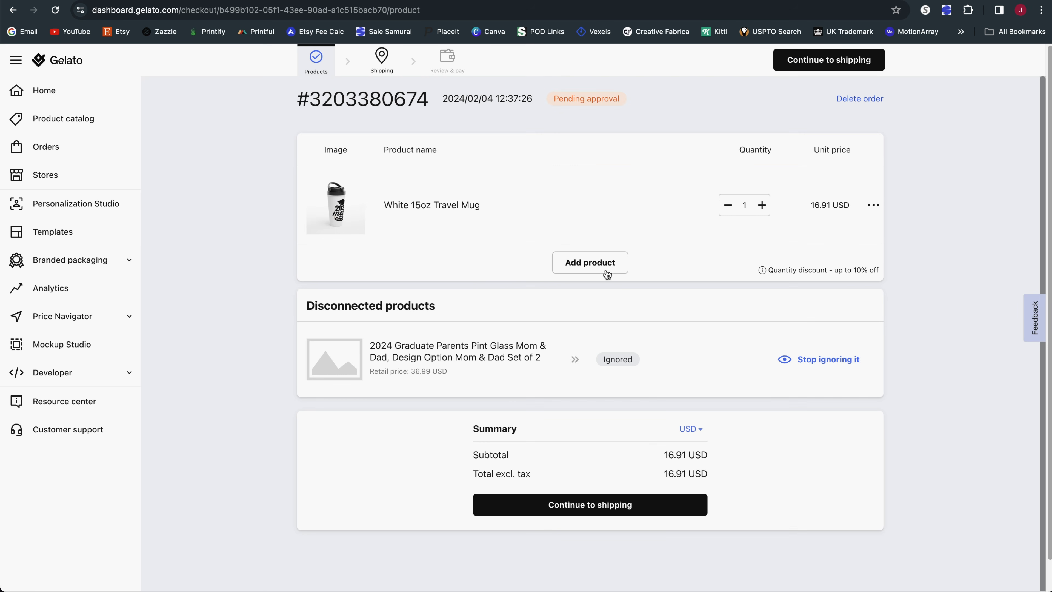
{"action": "left_click", "coordinate": [607, 269]}
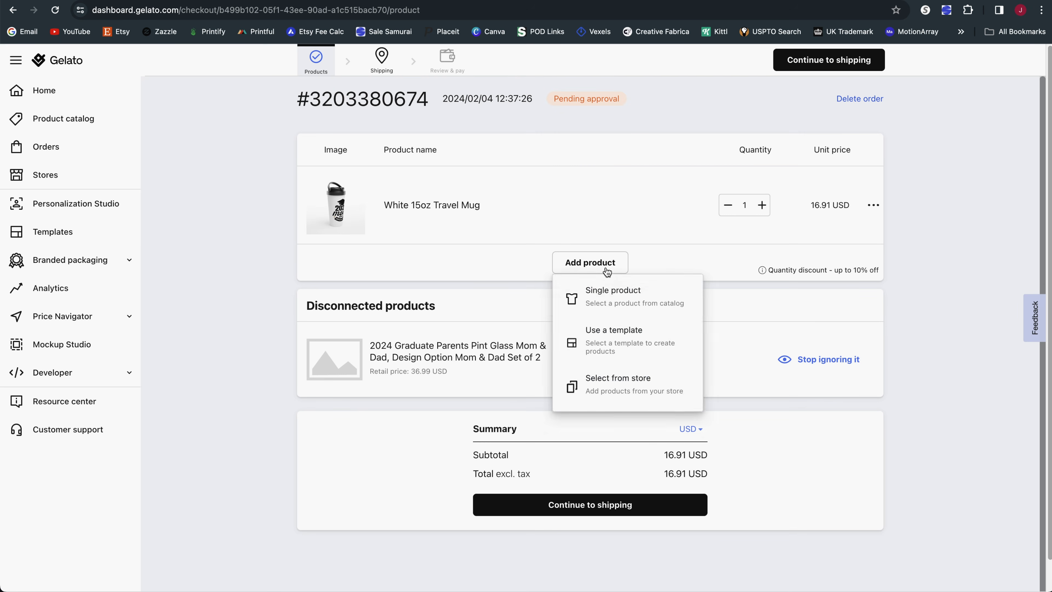
{"action": "left_click", "coordinate": [612, 295]}
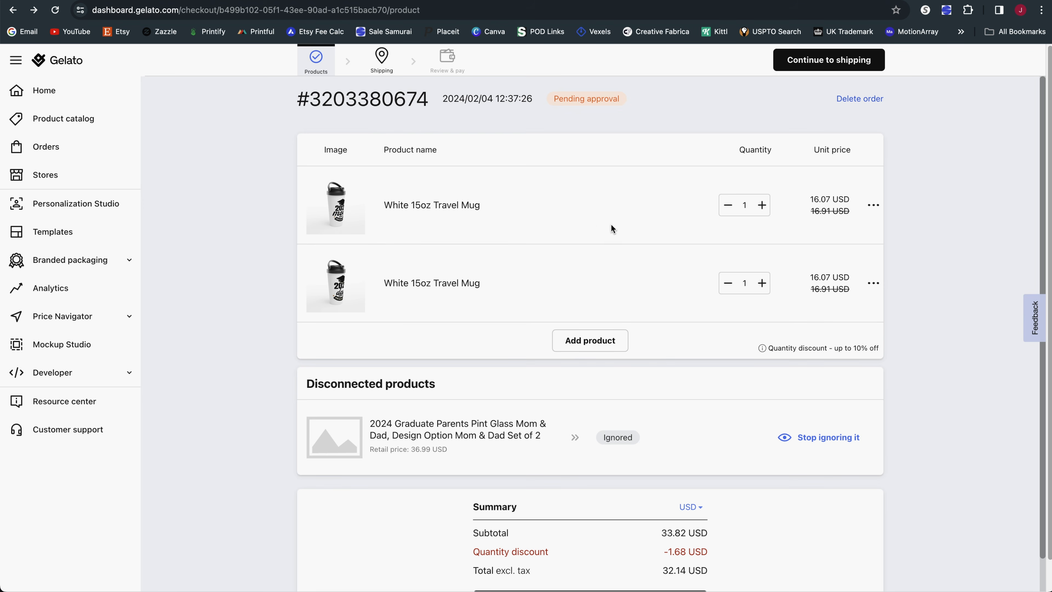
Continue the travel mug order to shipping, choose SmartPost (Economy) as the shipping method, and proceed to the payment review.
{"action": "scroll", "coordinate": [920, 286], "scroll_direction": "down", "scroll_amount": 2}
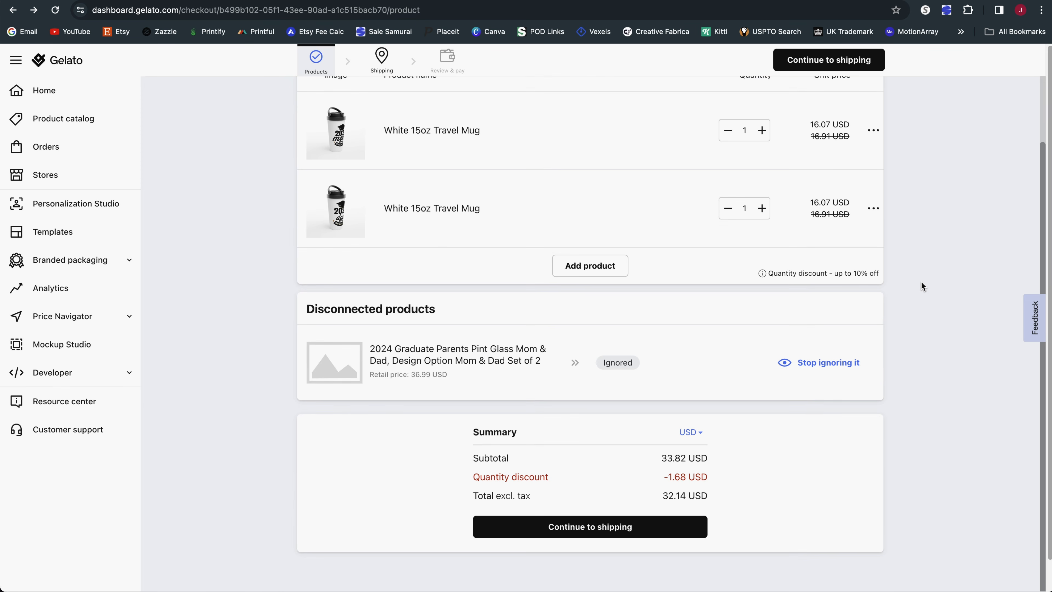
{"action": "left_click", "coordinate": [592, 535]}
{"action": "left_click", "coordinate": [622, 513]}
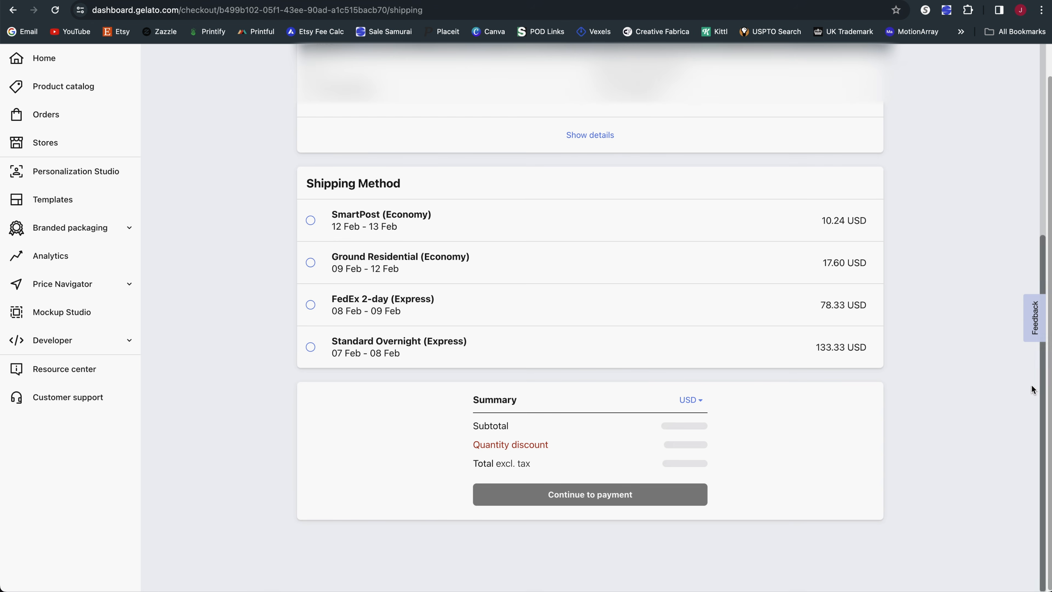
{"action": "left_click", "coordinate": [641, 225]}
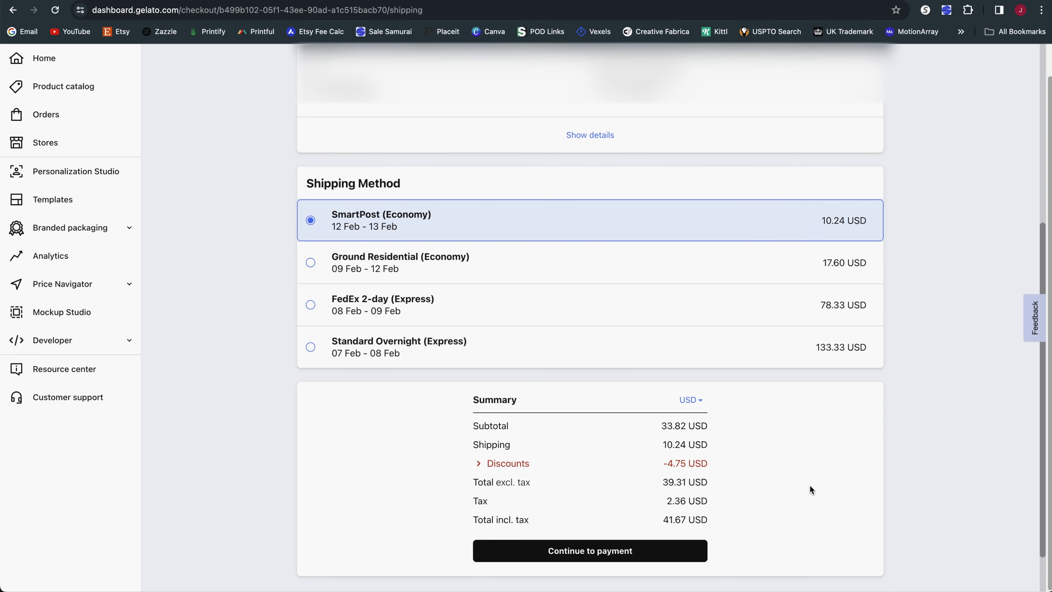
{"action": "left_click", "coordinate": [619, 557]}
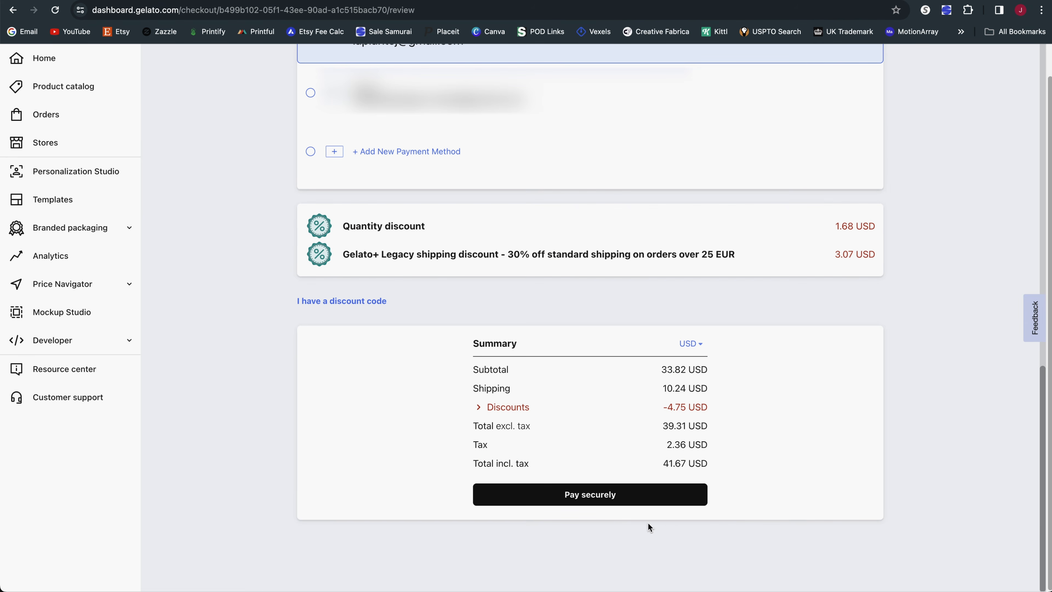